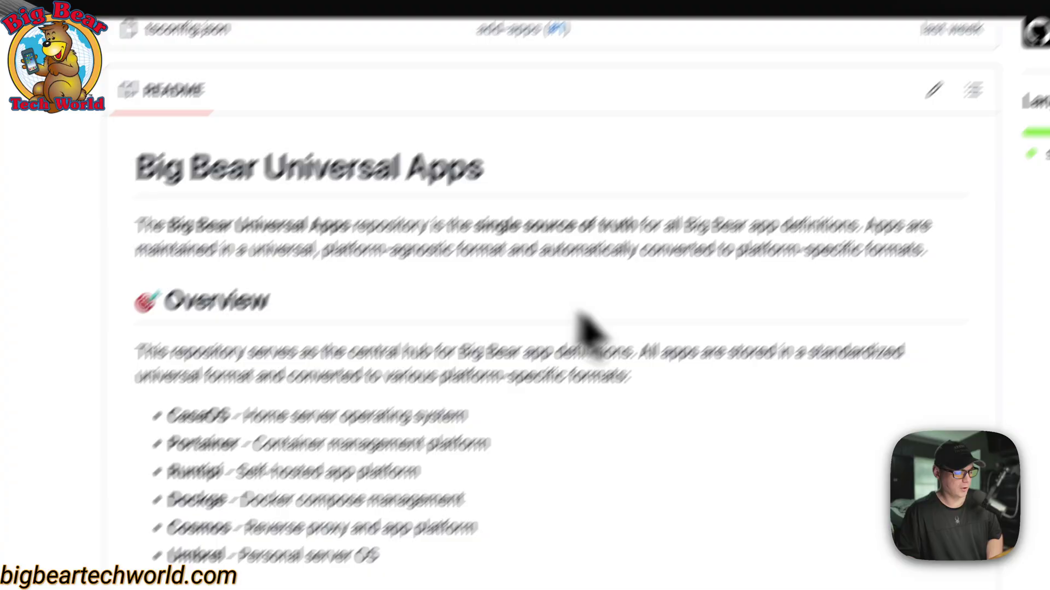
Scroll through the Big Bear Universal Apps README's Overview and Repository Structure sections
scroll(602, 382, "up", 5)
scroll(641, 319, "up", 6)
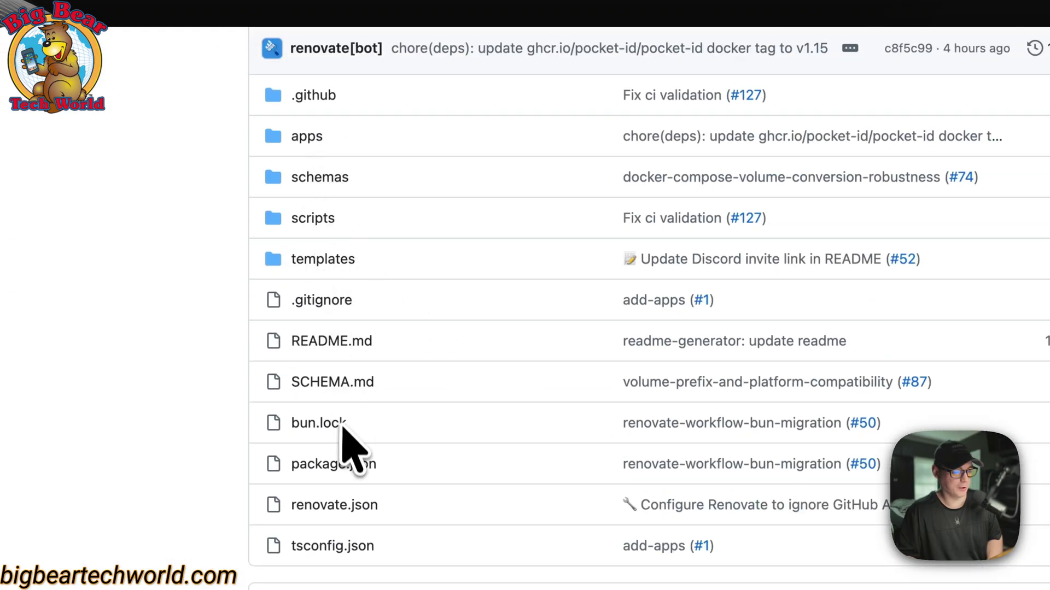
scroll(475, 448, "up", 2)
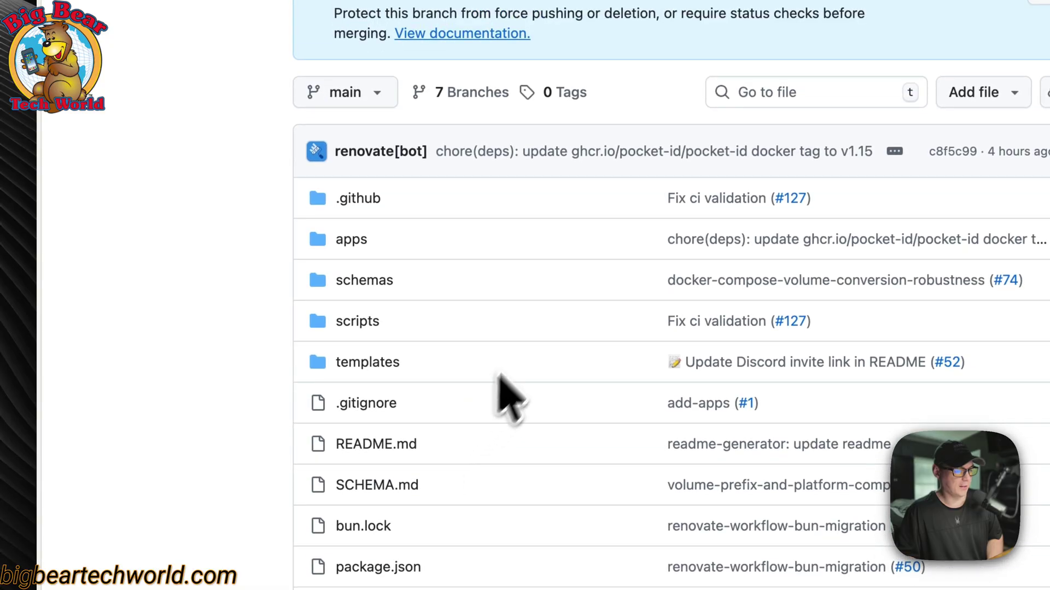
scroll(551, 346, "down", 15)
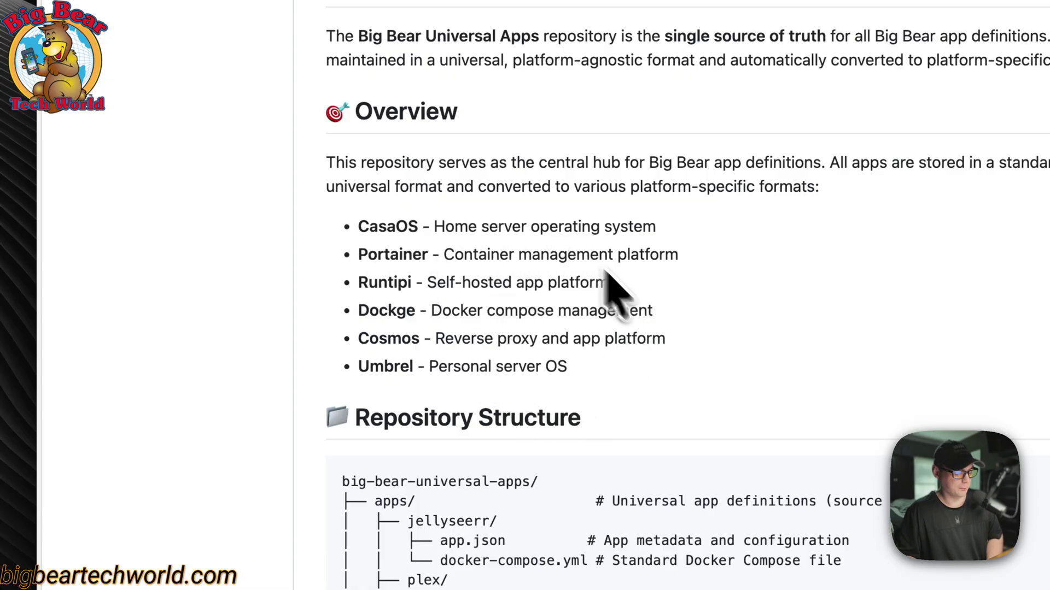
scroll(644, 350, "down", 6)
scroll(645, 352, "down", 4)
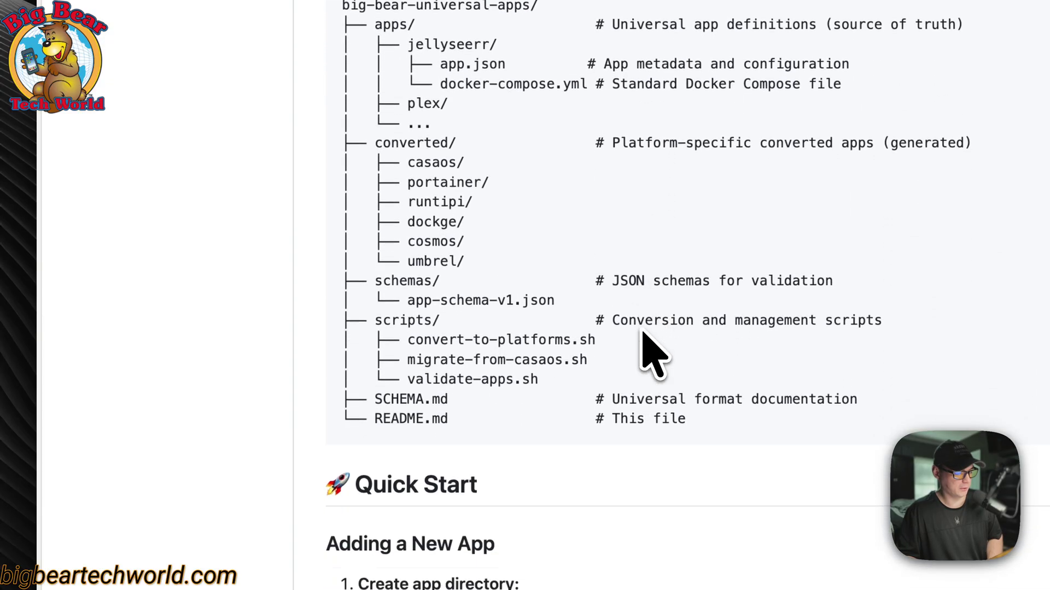
scroll(645, 352, "up", 10)
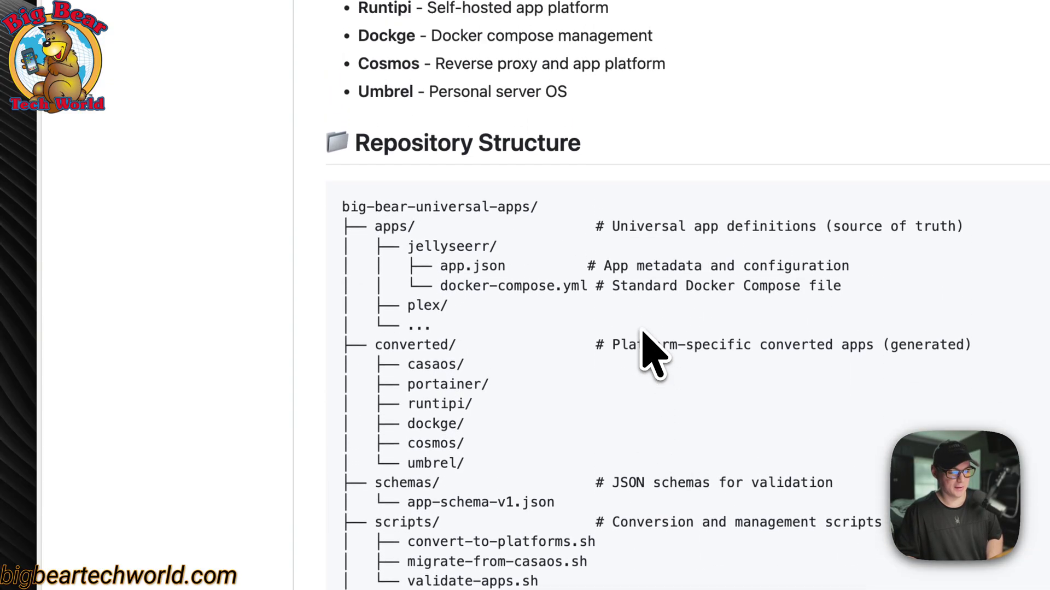
scroll(645, 352, "up", 1)
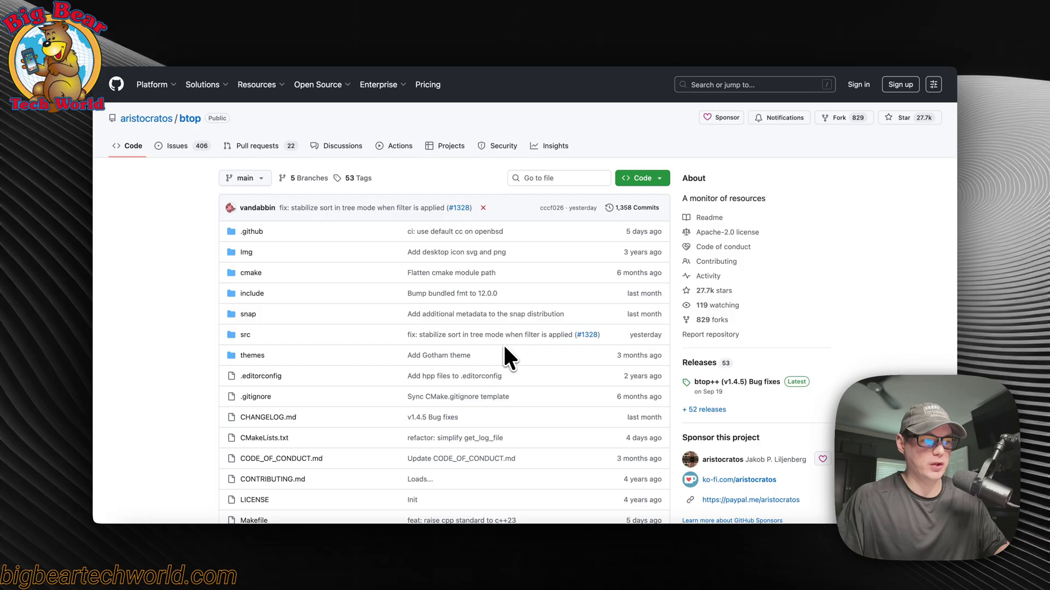
Open btop's 52 releases and review the v1.4.5 changelog and its 11 Linux musl assets
scroll(504, 359, "down", 5)
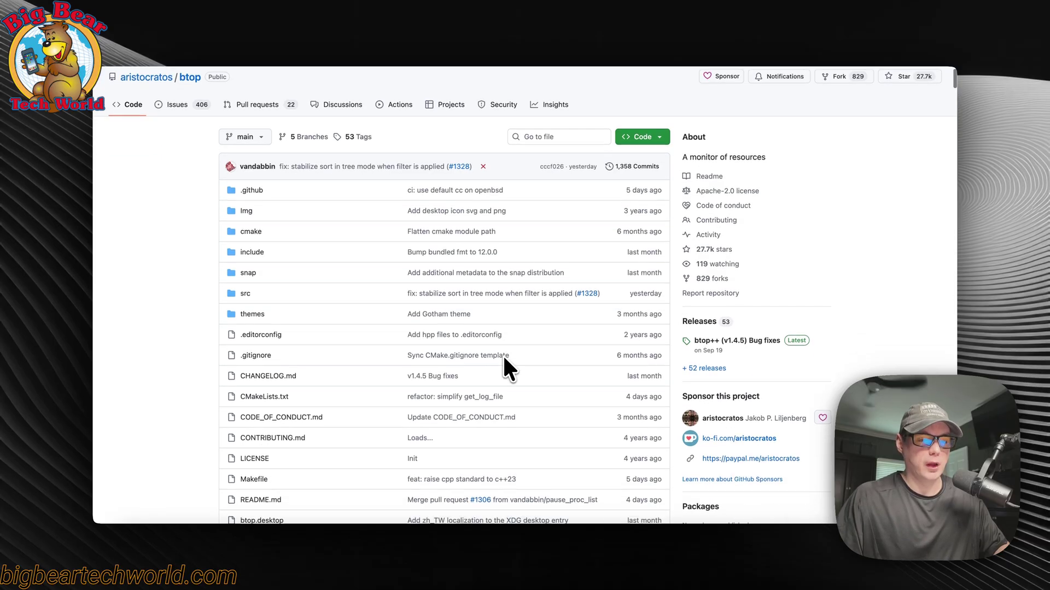
scroll(503, 361, "up", 5)
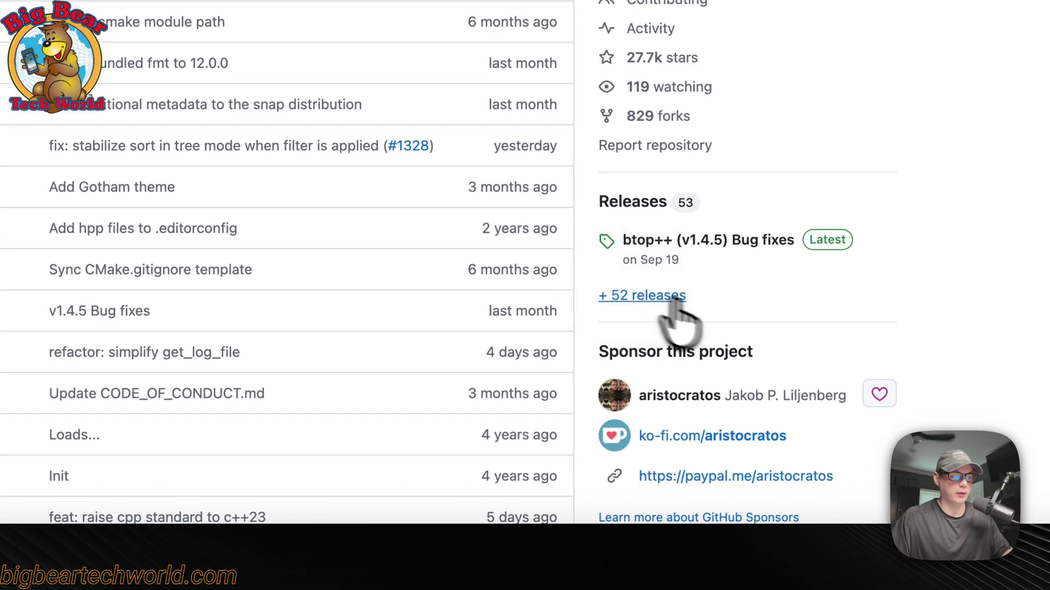
left_click(673, 306)
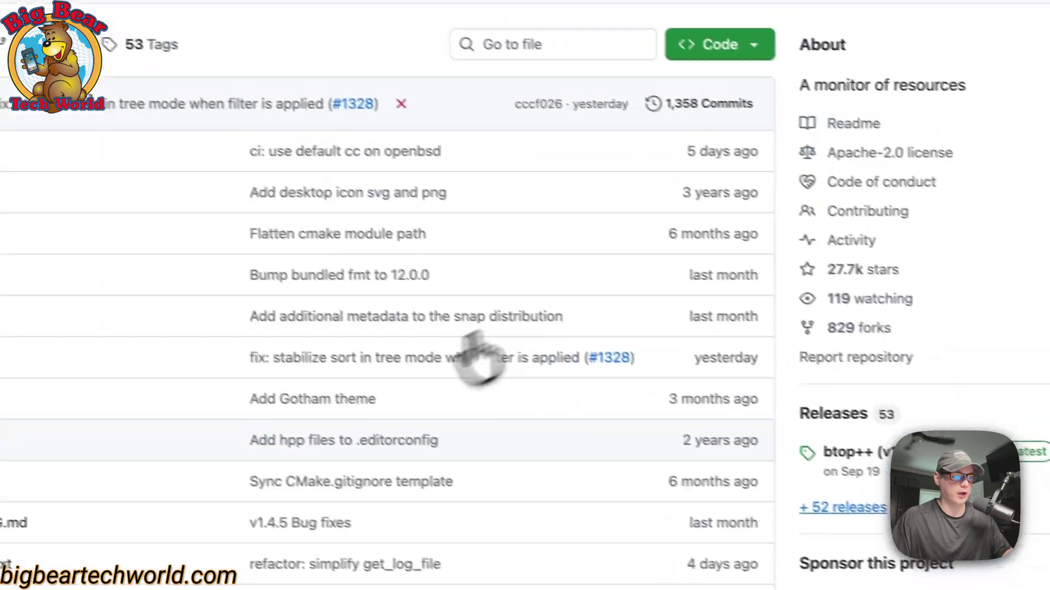
scroll(445, 305, "down", 4)
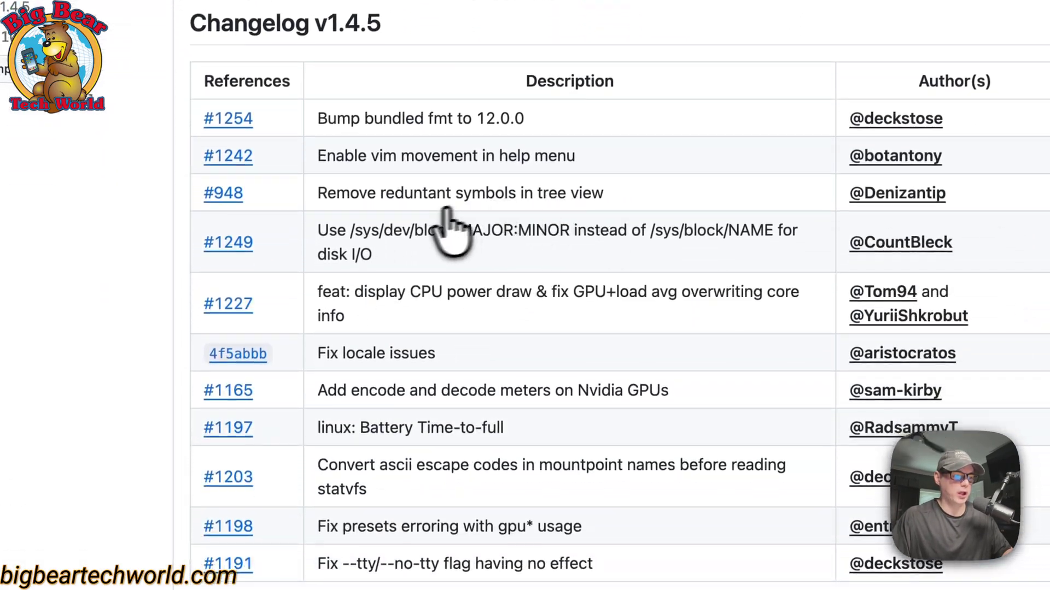
scroll(454, 235, "down", 10)
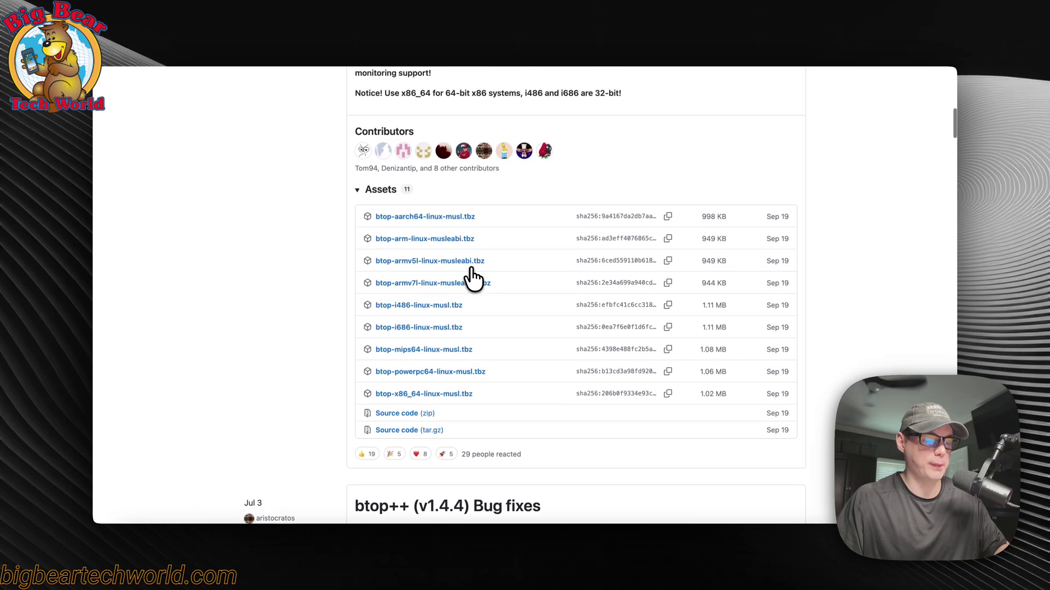
scroll(473, 279, "up", 14)
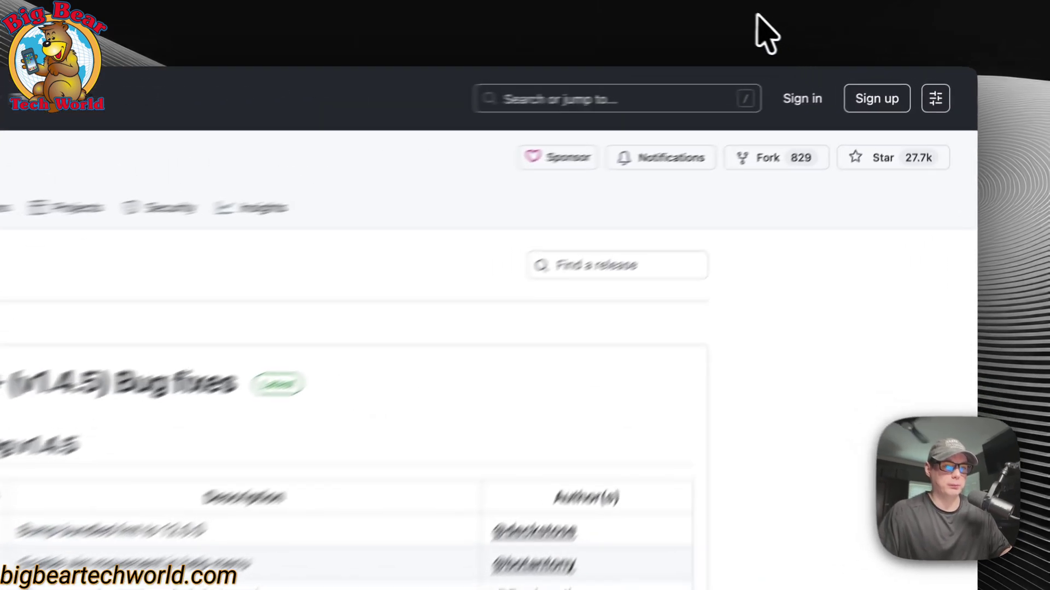
Go to the Apps/btop folder in the big-bear-docker-images repository, with its Dockerfile and docker-compose.yml
left_click(836, 44)
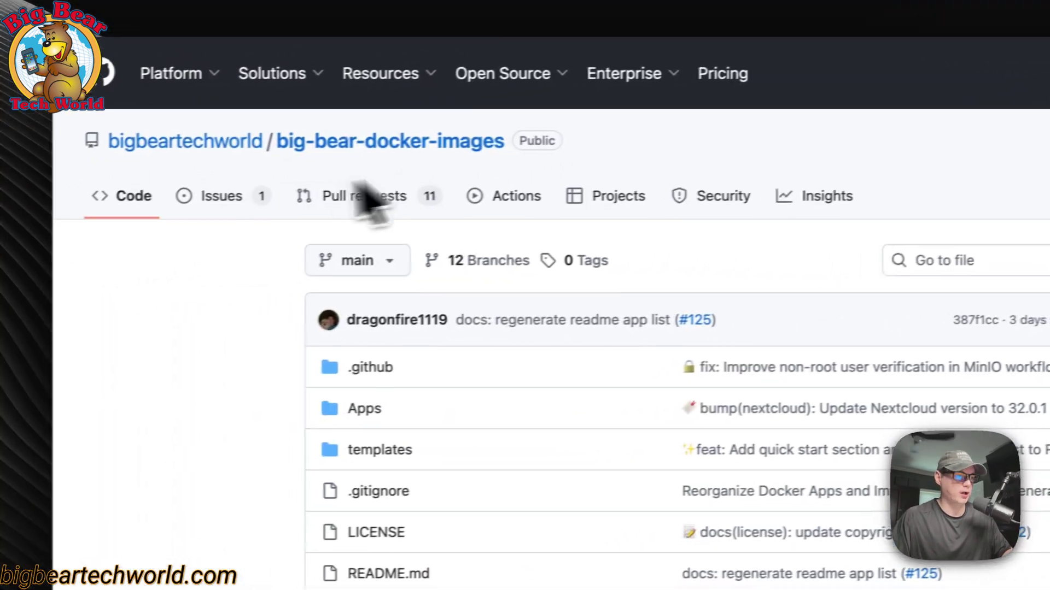
scroll(364, 197, "down", 5)
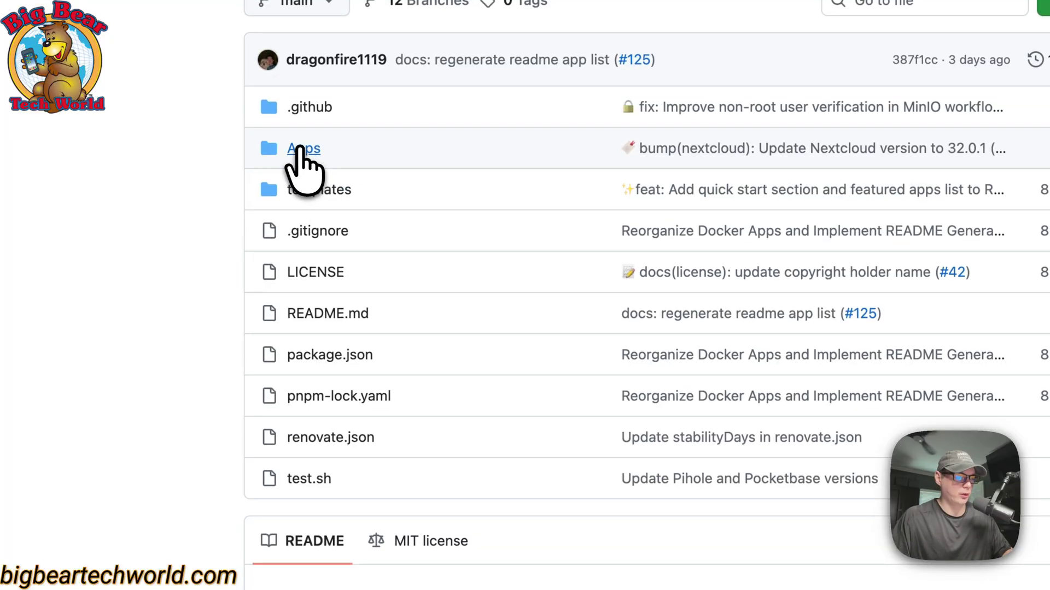
left_click(303, 150)
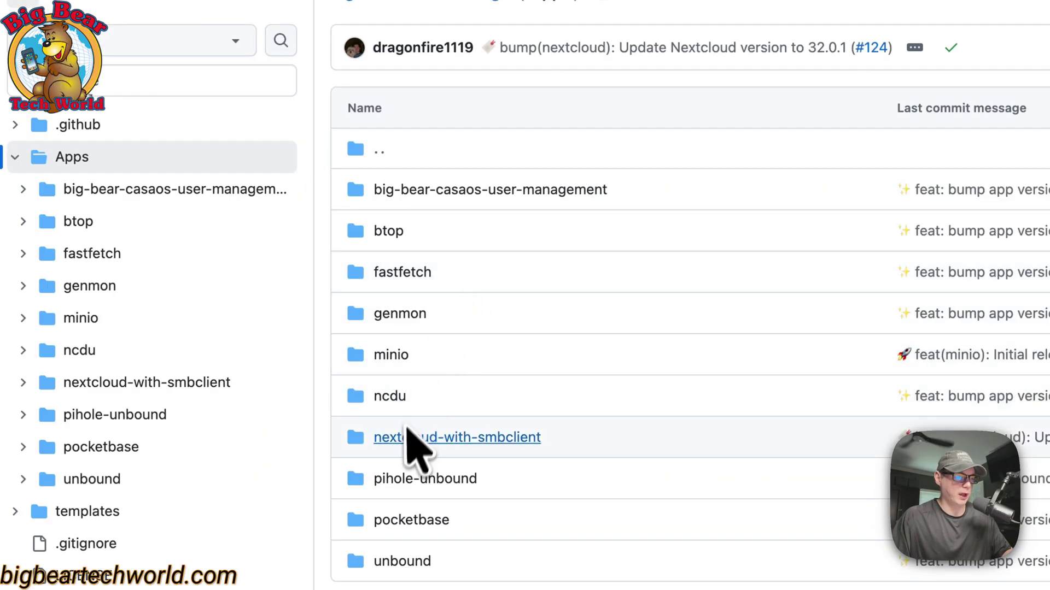
left_click(407, 235)
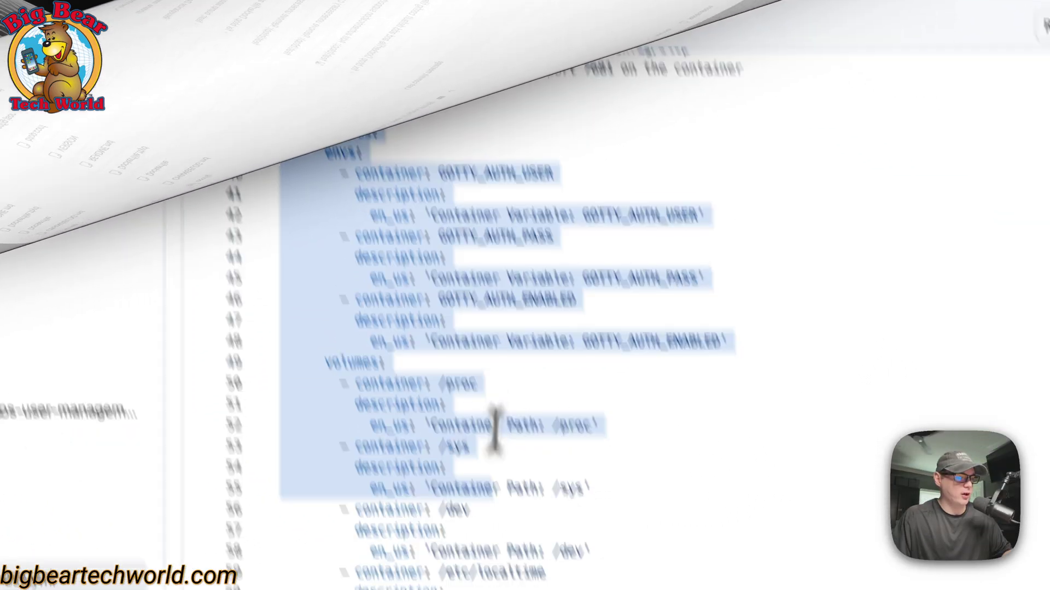
left_click_drag(497, 423, 455, 448)
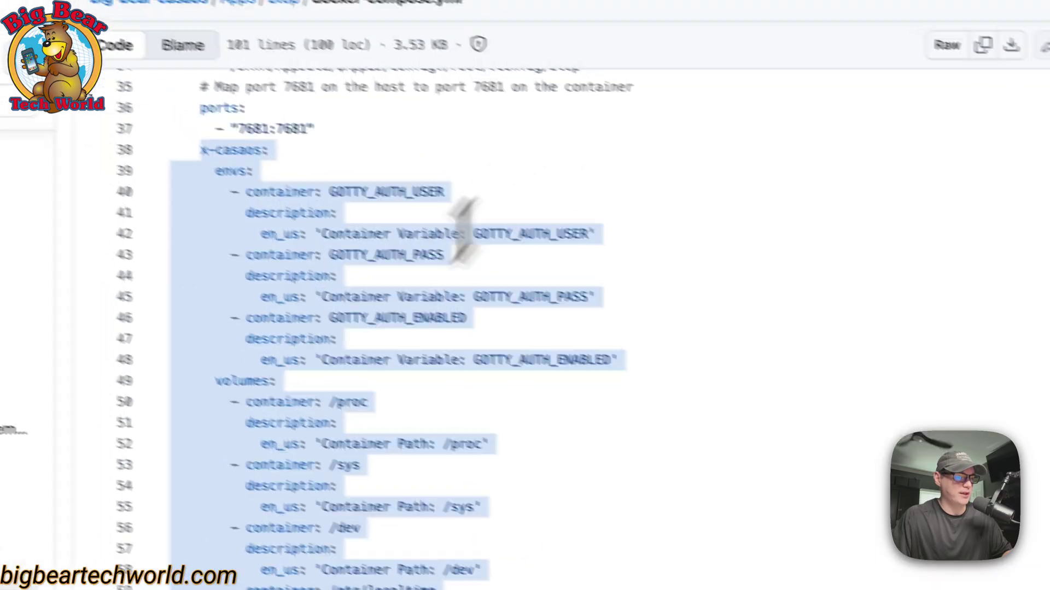
scroll(356, 345, "down", 10)
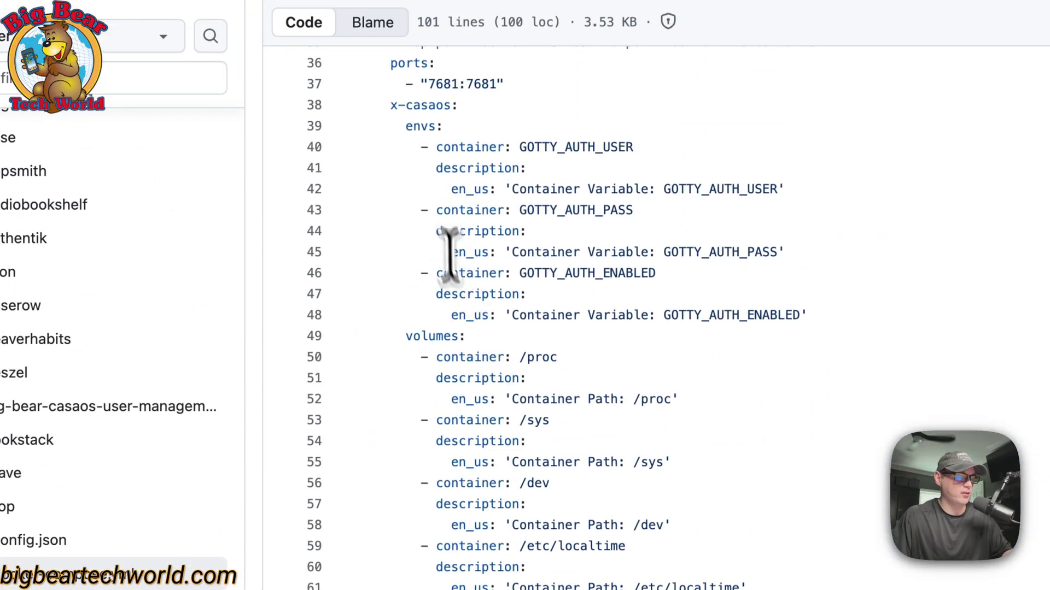
left_click(663, 549)
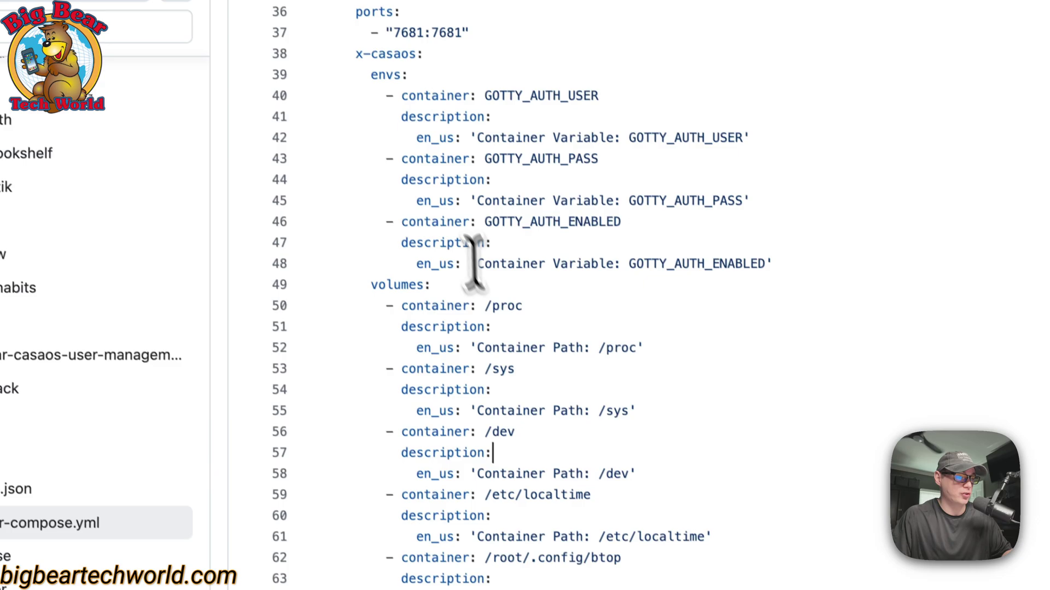
left_click_drag(353, 64, 624, 589)
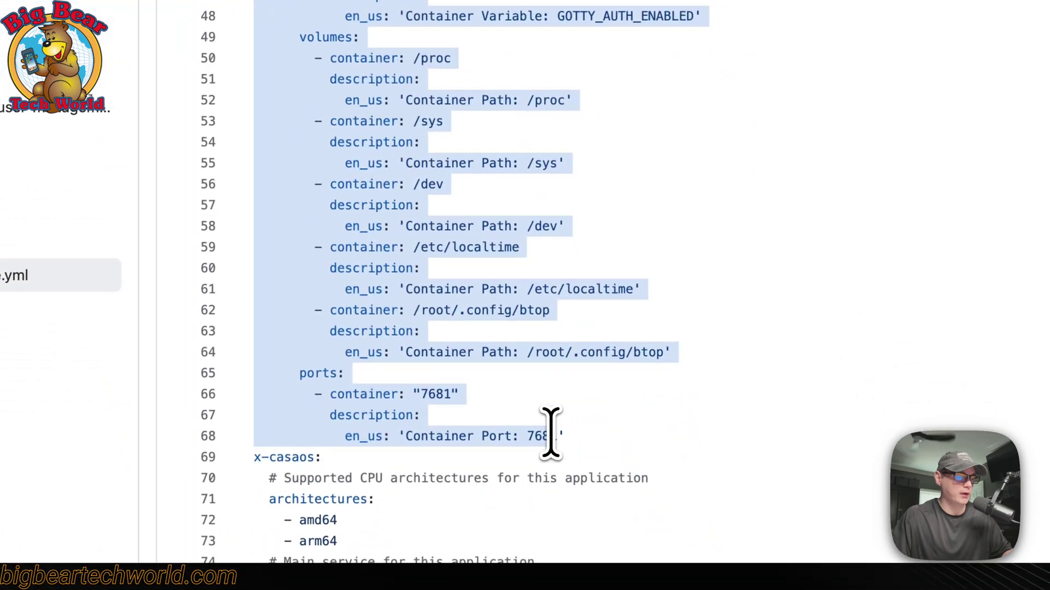
scroll(551, 432, "down", 5)
left_click(374, 164)
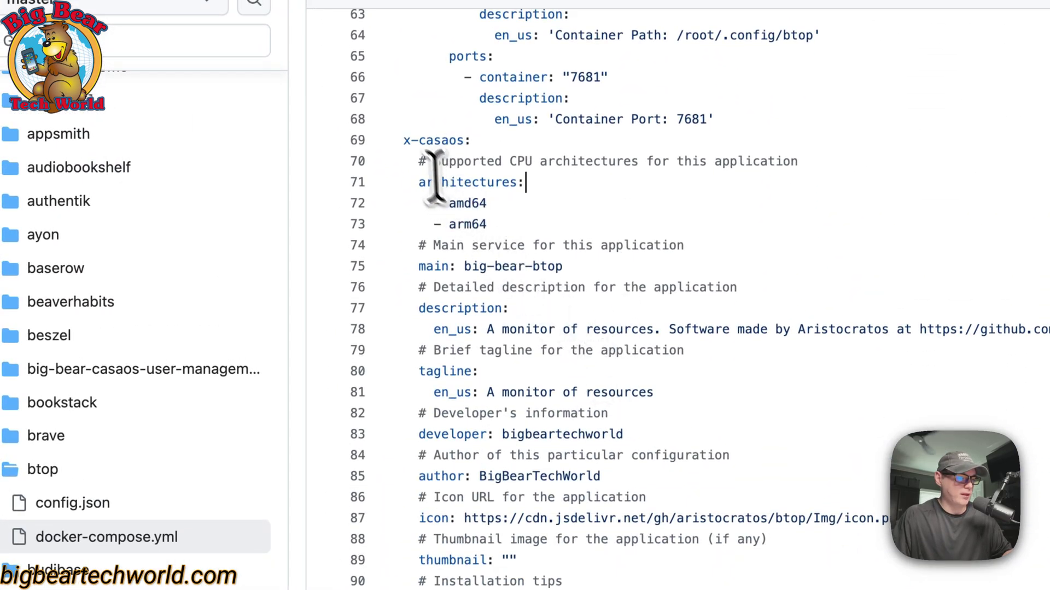
left_click_drag(404, 141, 607, 589)
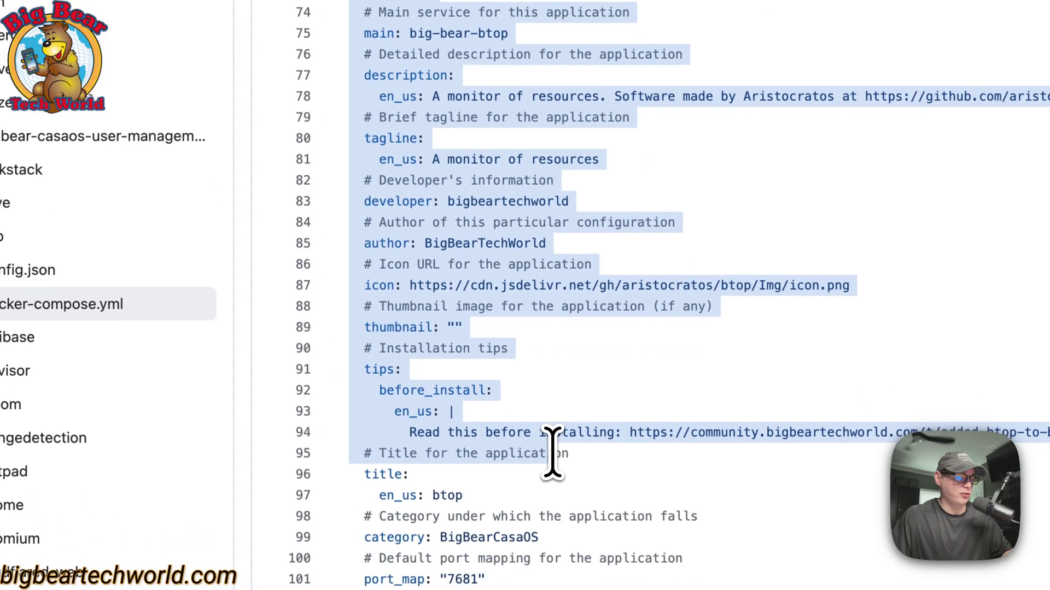
scroll(552, 453, "down", 2)
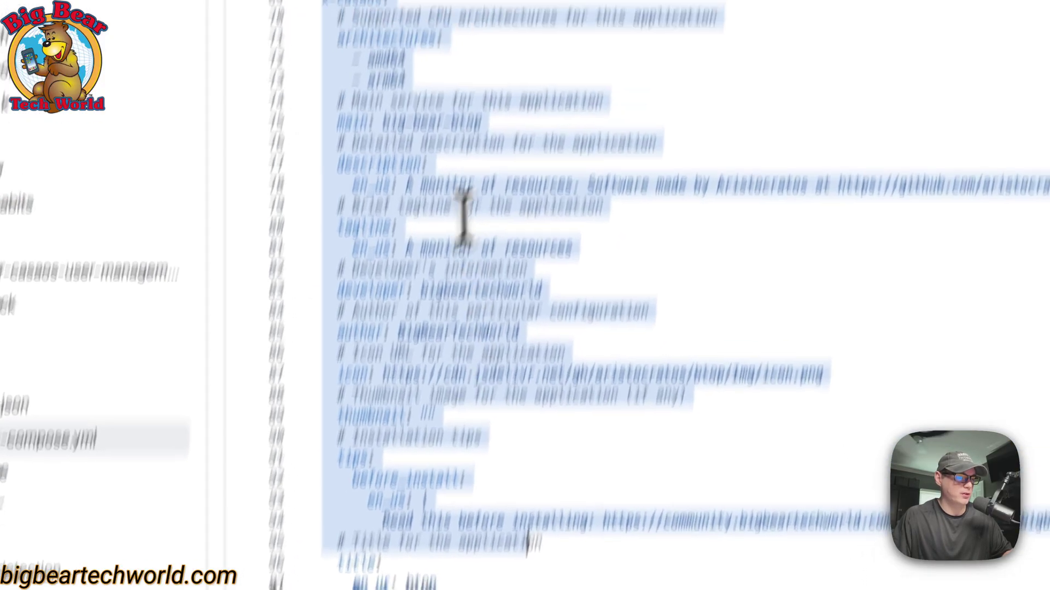
left_click(455, 29)
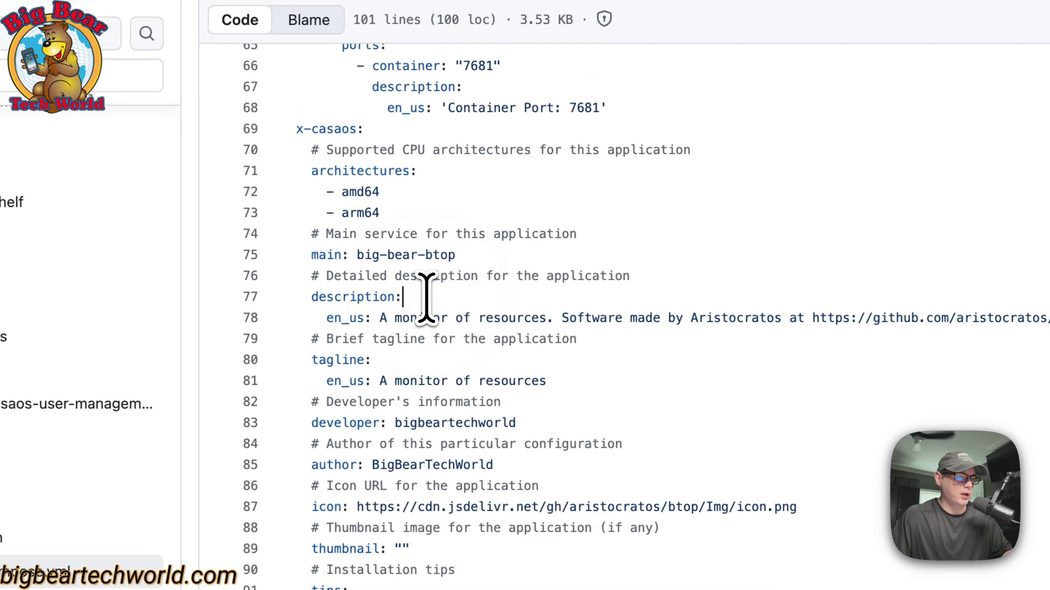
left_click_drag(310, 173, 440, 202)
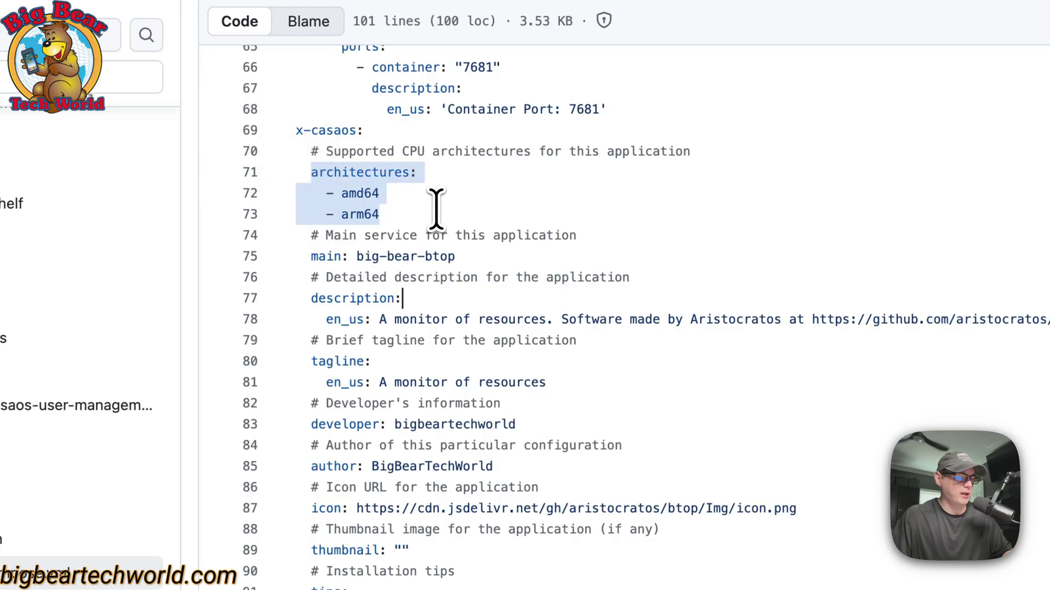
scroll(436, 208, "up", 20)
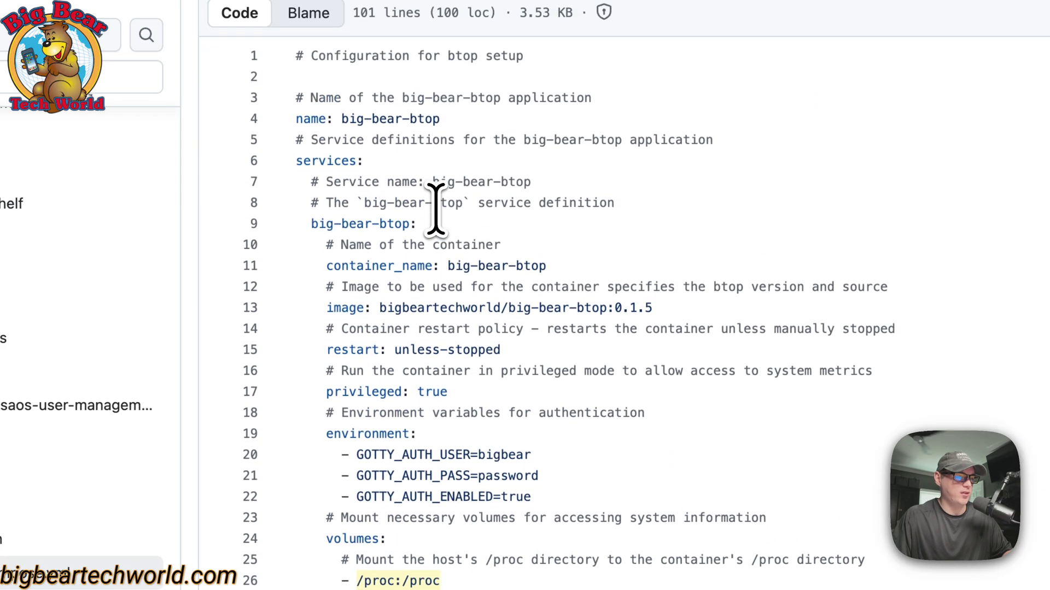
left_click_drag(381, 308, 607, 308)
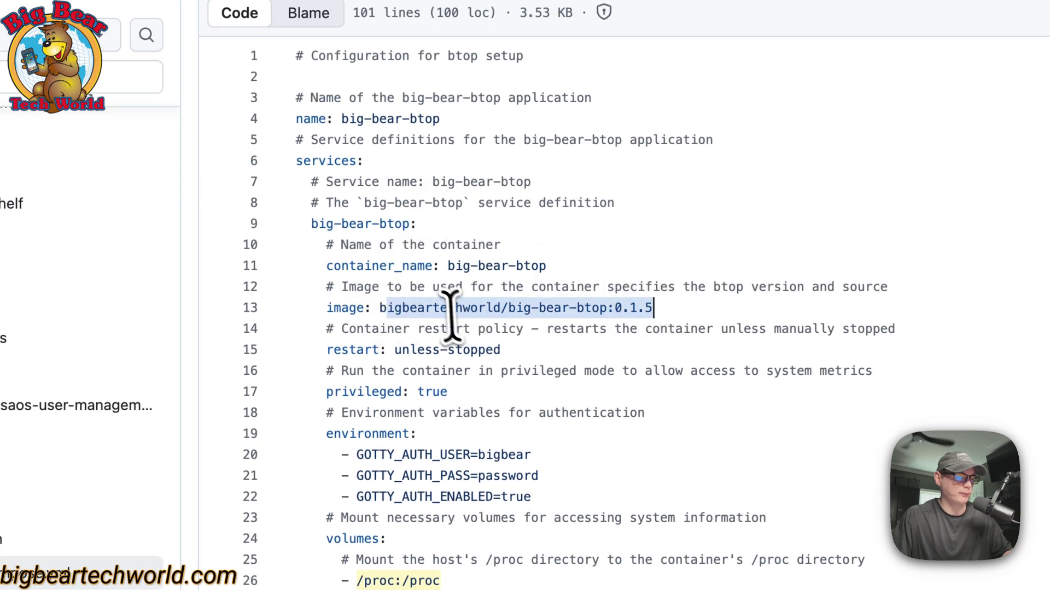
scroll(449, 317, "down", 20)
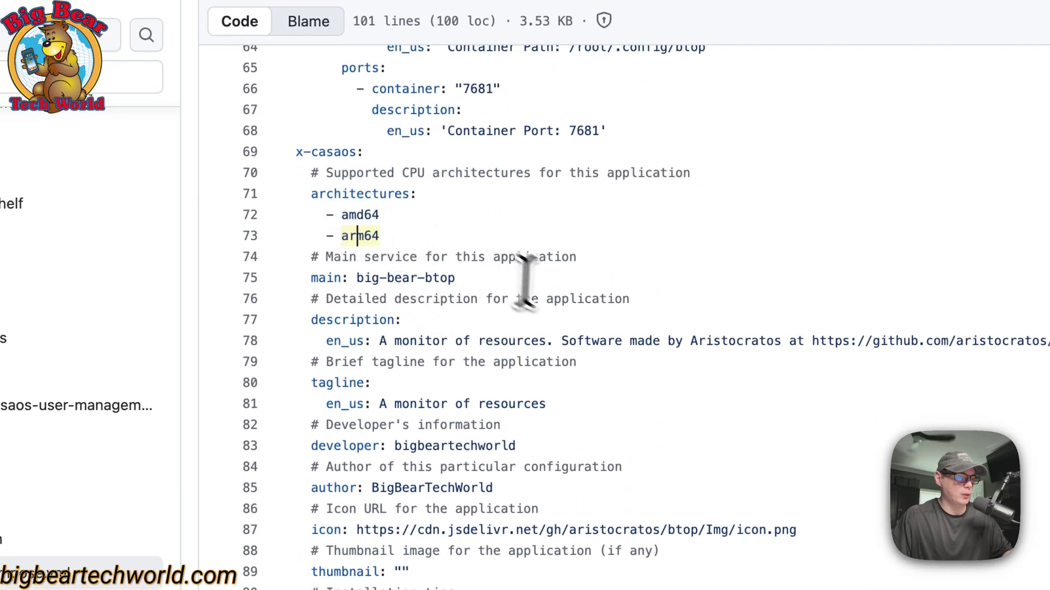
left_click_drag(310, 278, 552, 281)
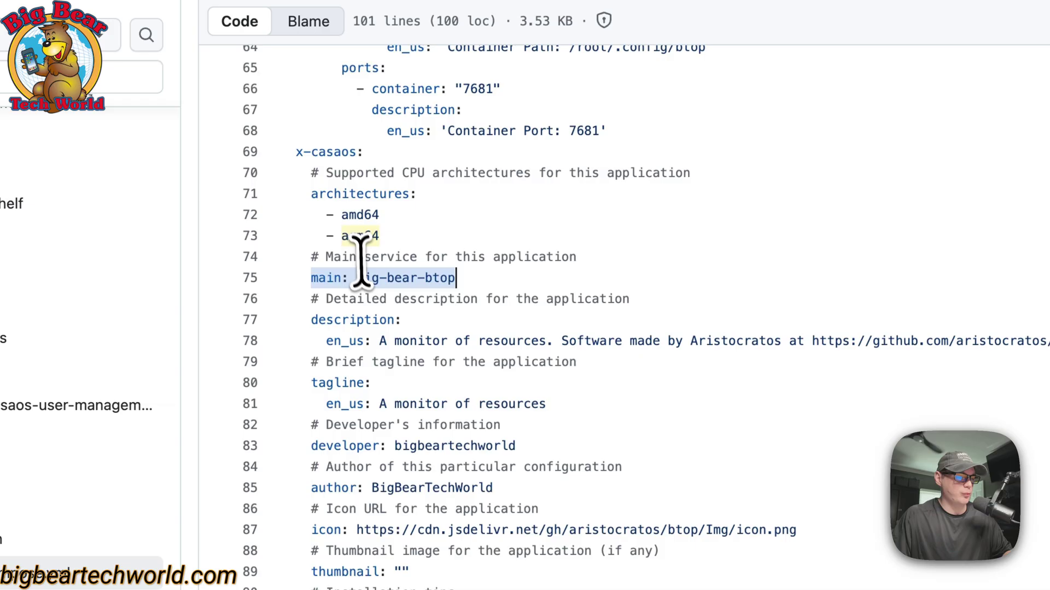
scroll(394, 279, "up", 20)
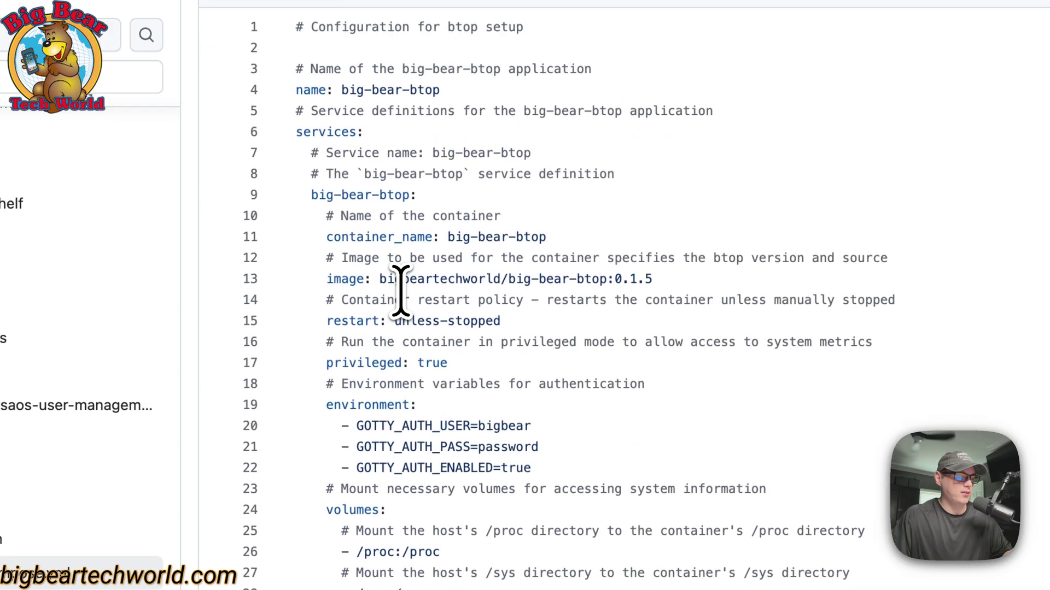
left_click_drag(312, 370, 642, 375)
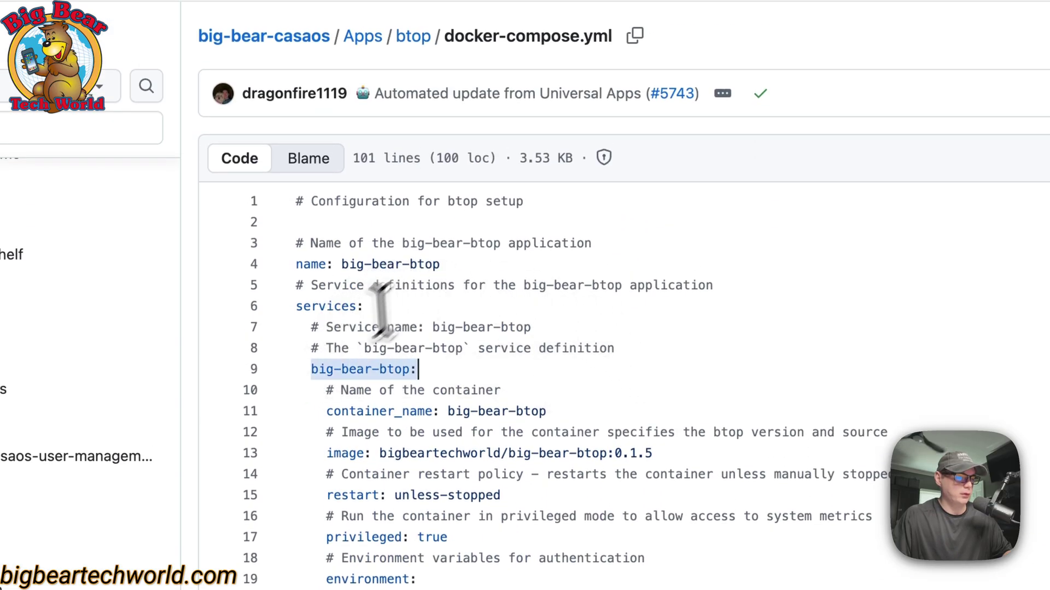
scroll(354, 385, "down", 20)
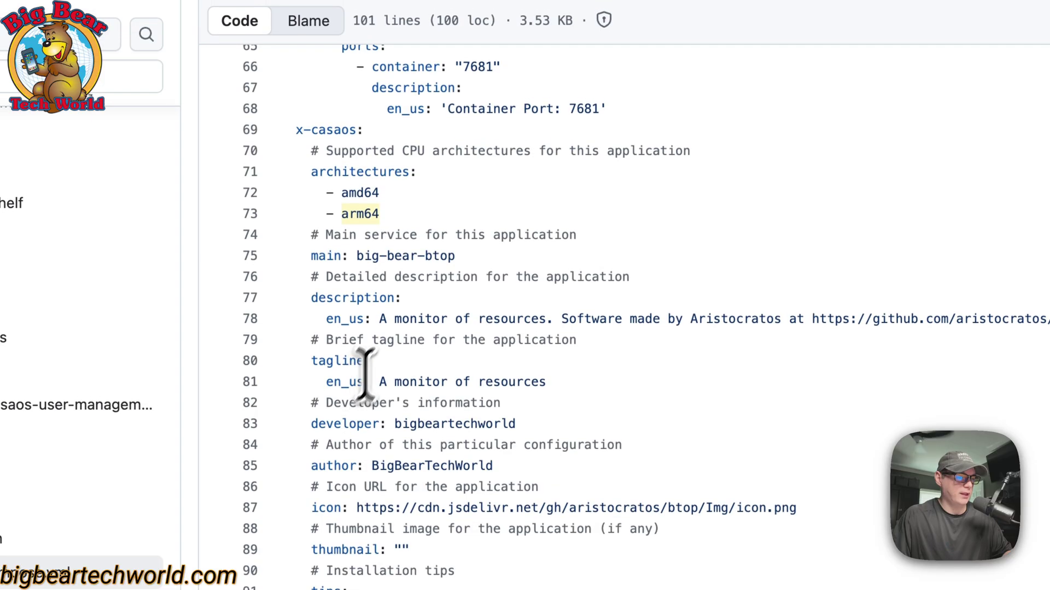
left_click_drag(313, 301, 553, 340)
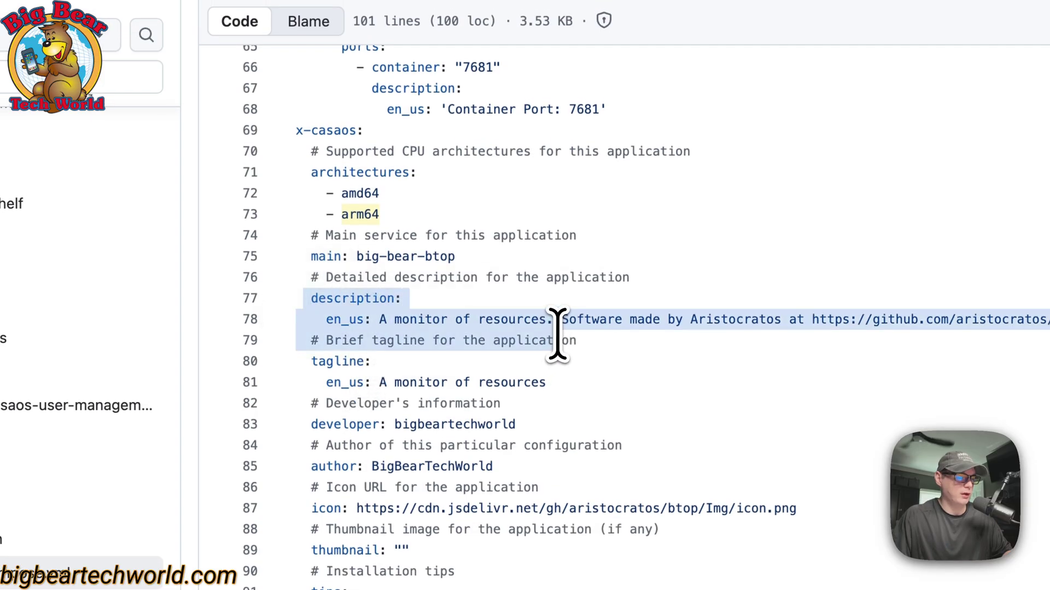
key("Right")
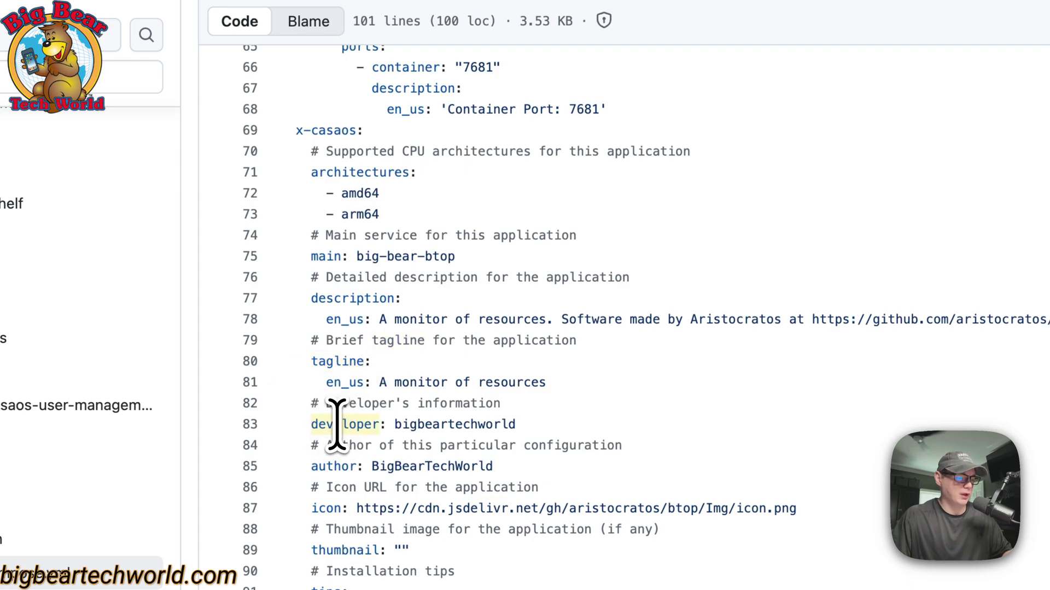
triple_click(394, 424)
scroll(762, 335, "down", 3)
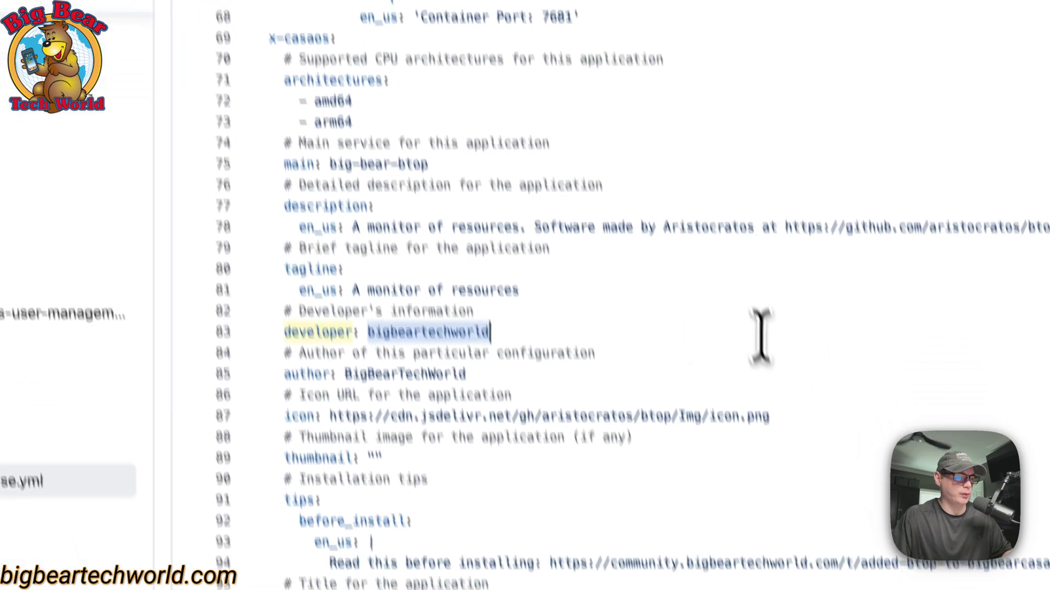
left_click_drag(300, 305, 686, 303)
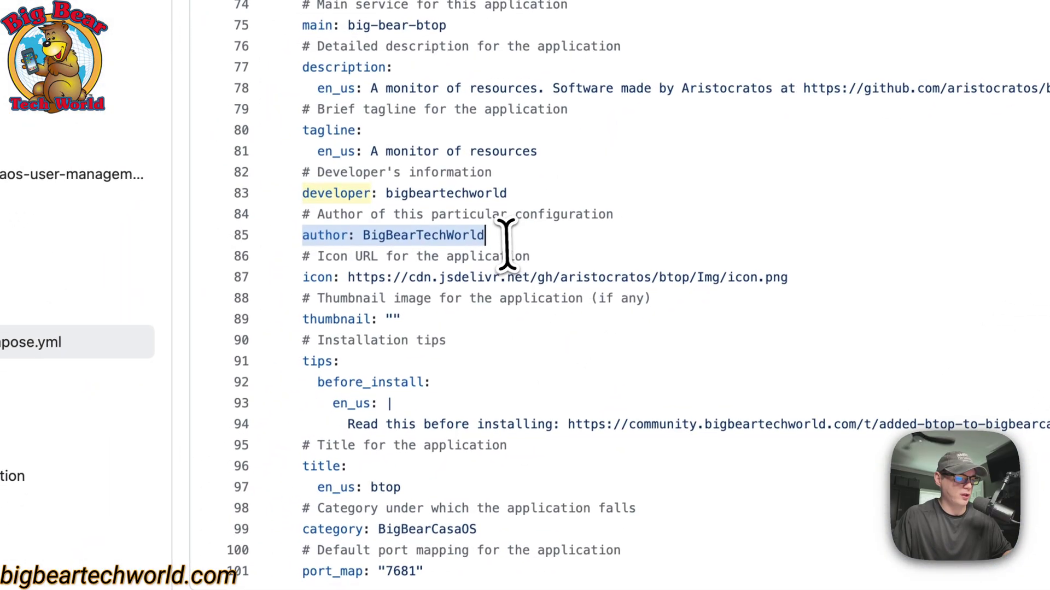
left_click_drag(304, 276, 897, 276)
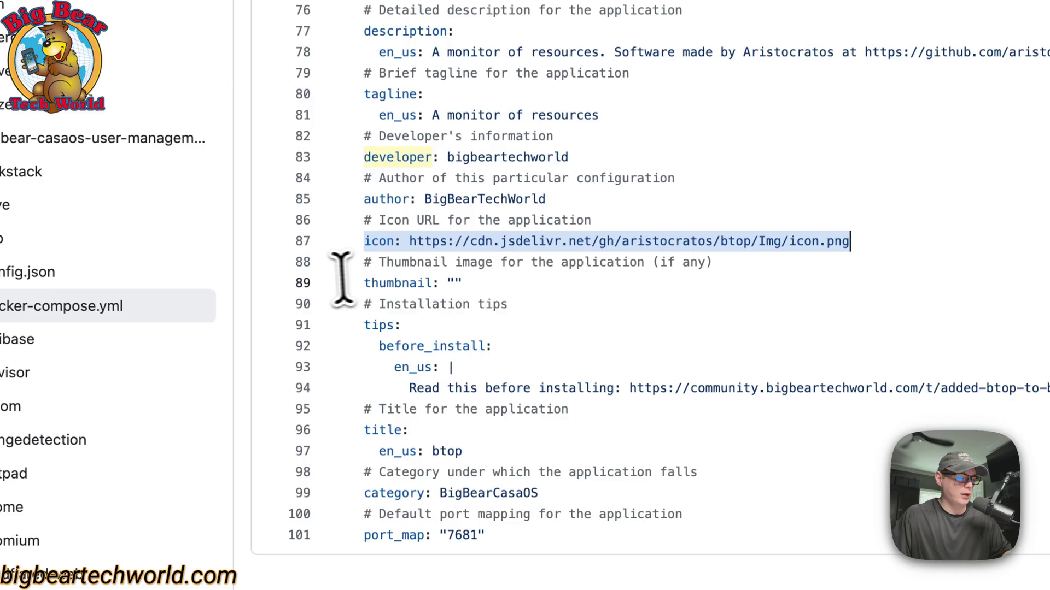
left_click_drag(364, 281, 579, 281)
left_click_drag(363, 325, 681, 389)
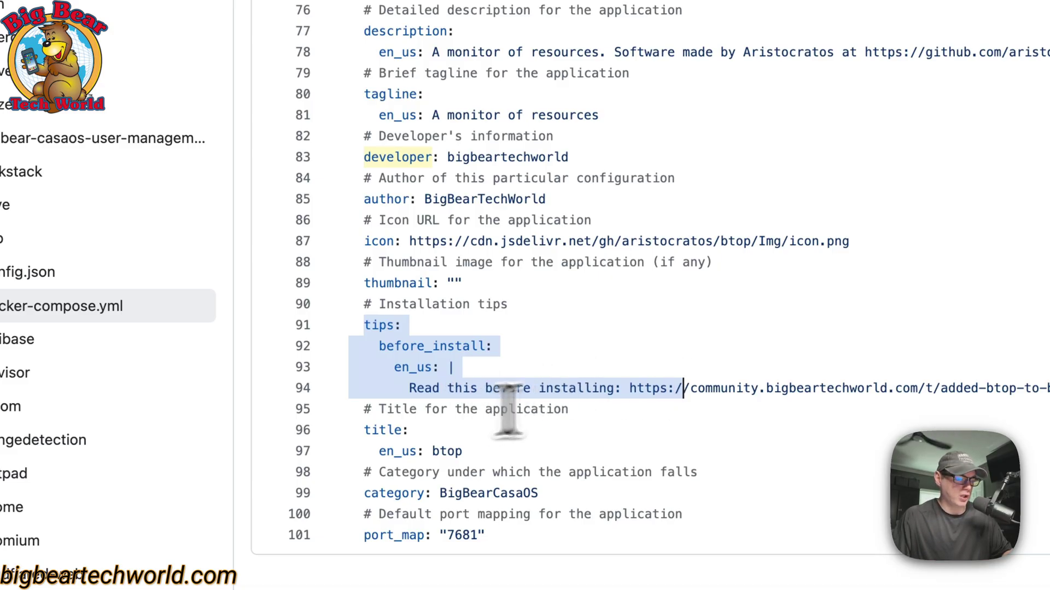
left_click_drag(629, 388, 1049, 392)
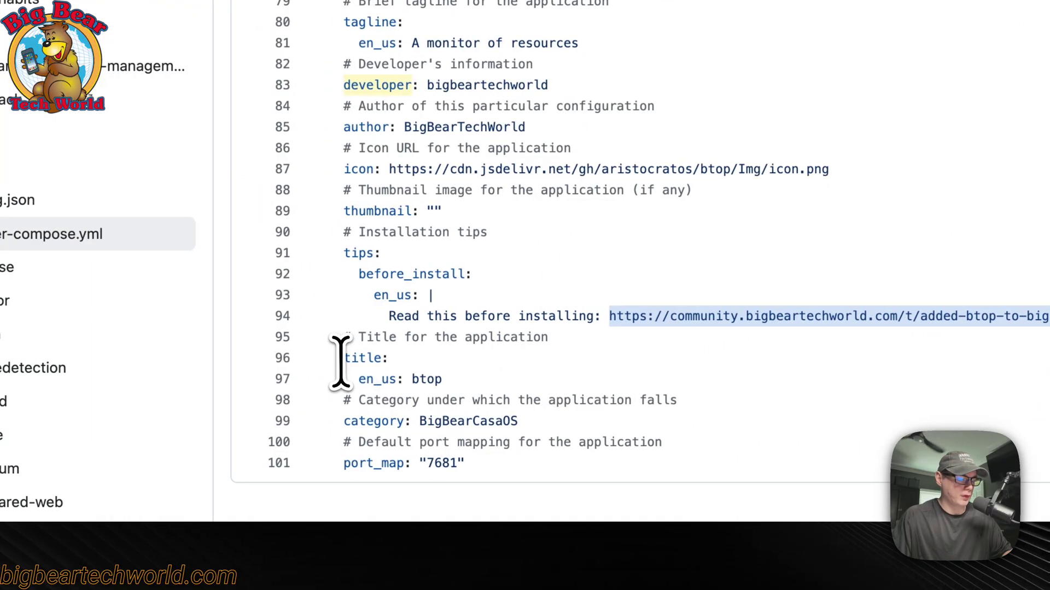
left_click_drag(342, 359, 479, 380)
left_click_drag(344, 423, 538, 426)
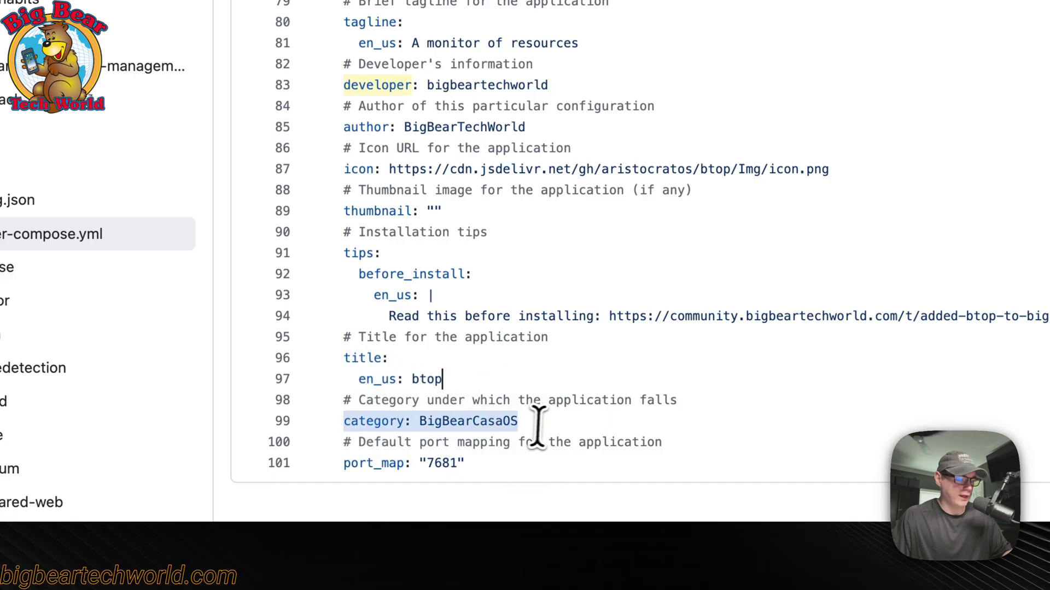
left_click_drag(343, 465, 514, 468)
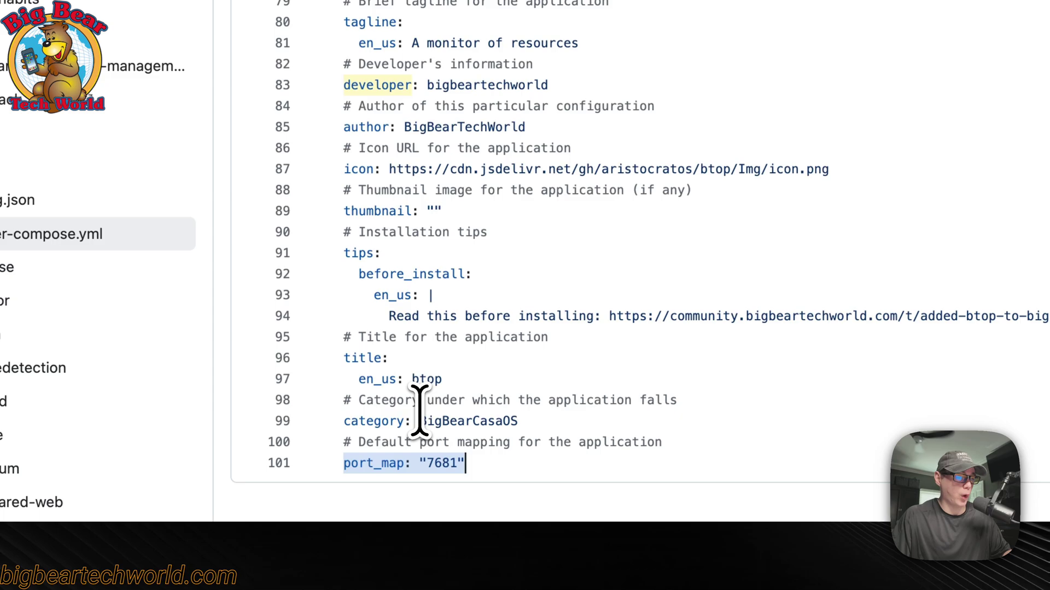
left_click(442, 465)
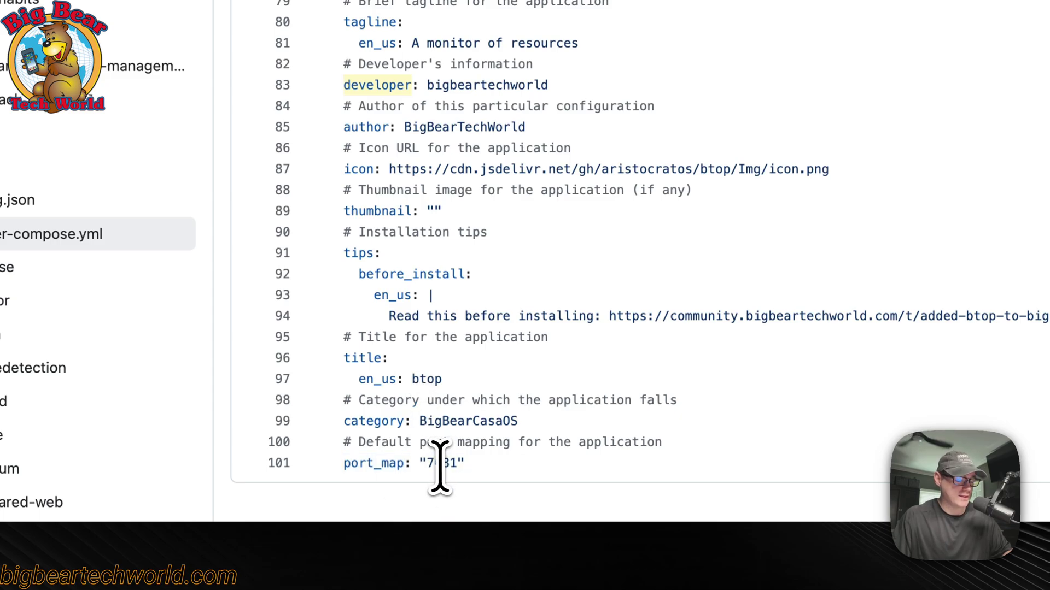
Scroll docker-compose.yml back and forth around the 7681 port mapping
scroll(447, 358, "up", 20)
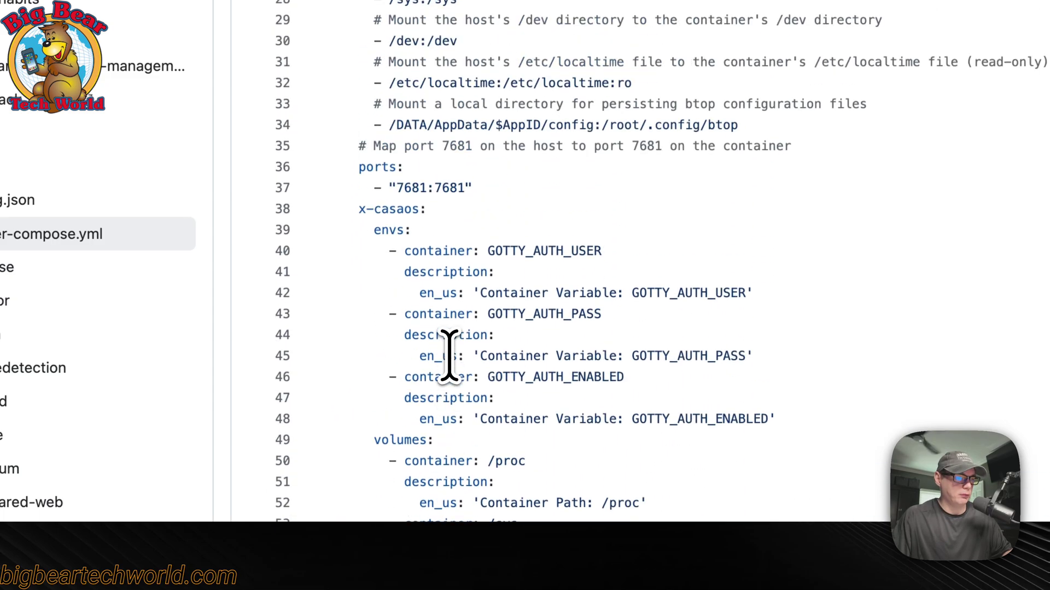
scroll(447, 358, "down", 3)
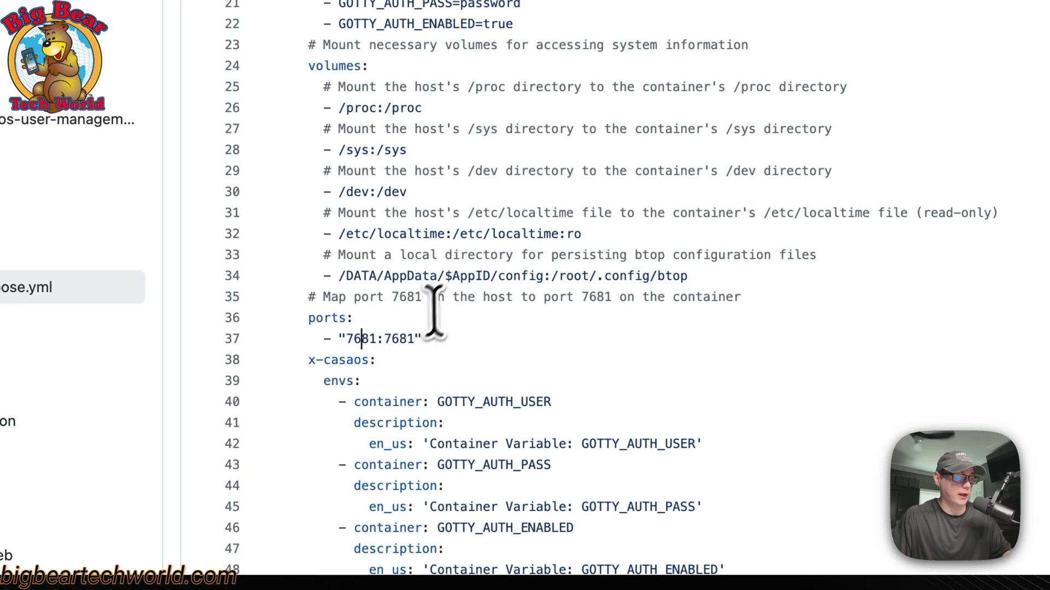
scroll(532, 290, "up", 2)
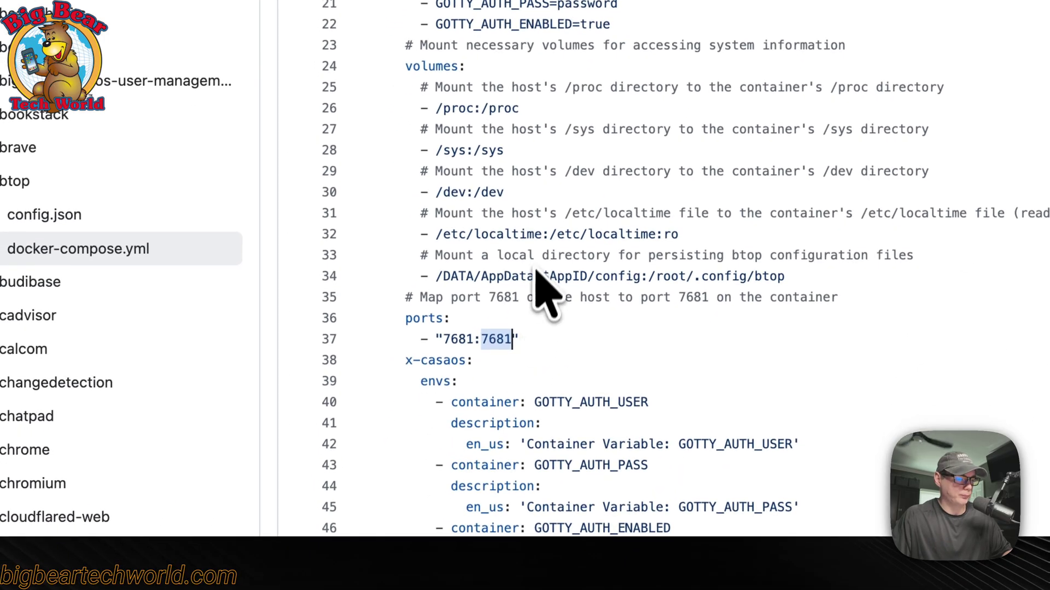
scroll(541, 276, "down", 5)
scroll(546, 279, "down", 7)
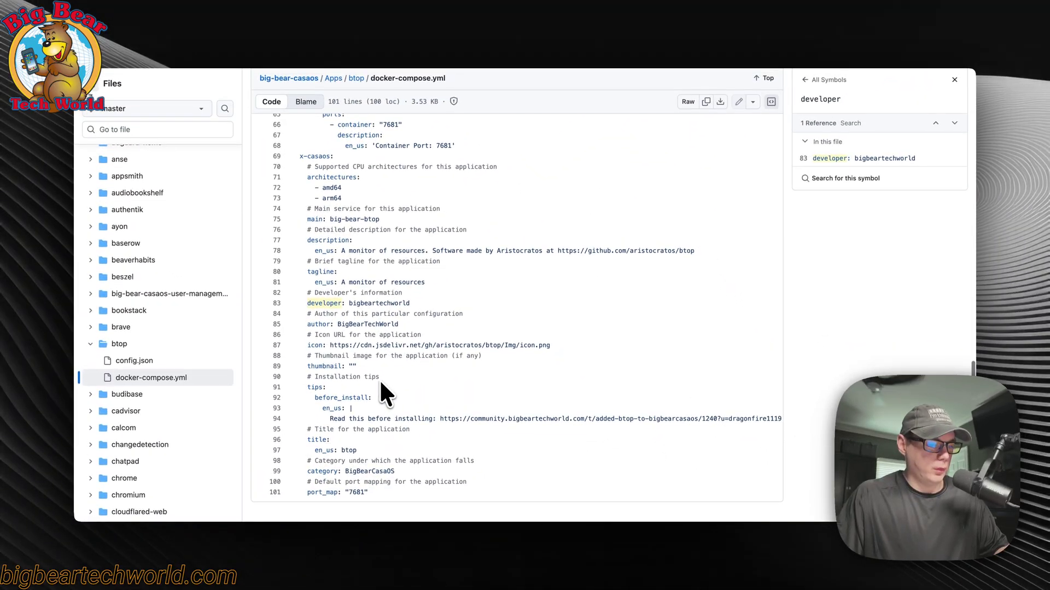
scroll(381, 383, "up", 15)
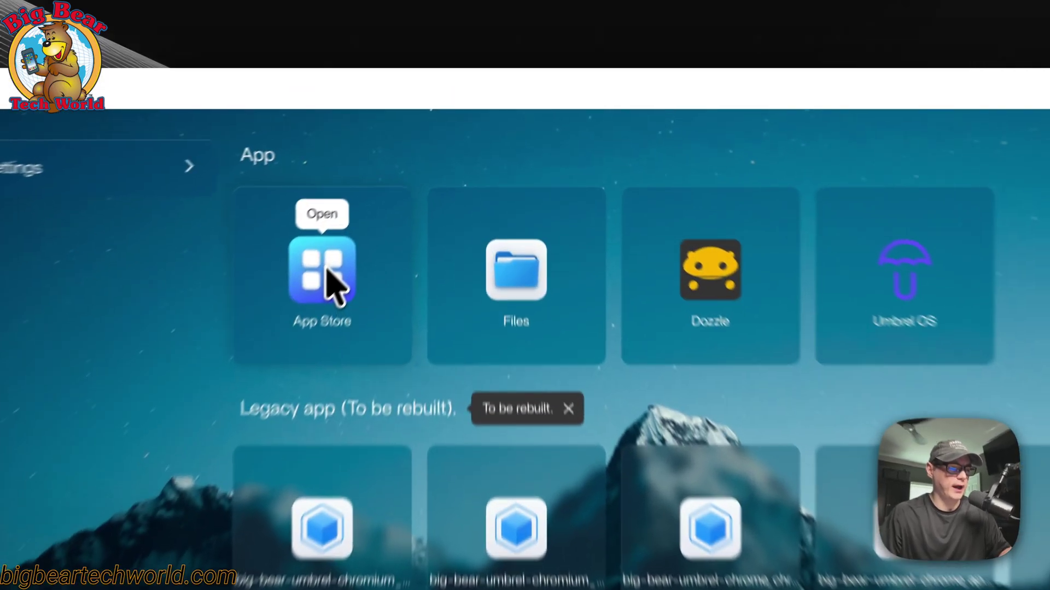
Open the CasaOS App Store and start adding another app source by URL
left_click(399, 176)
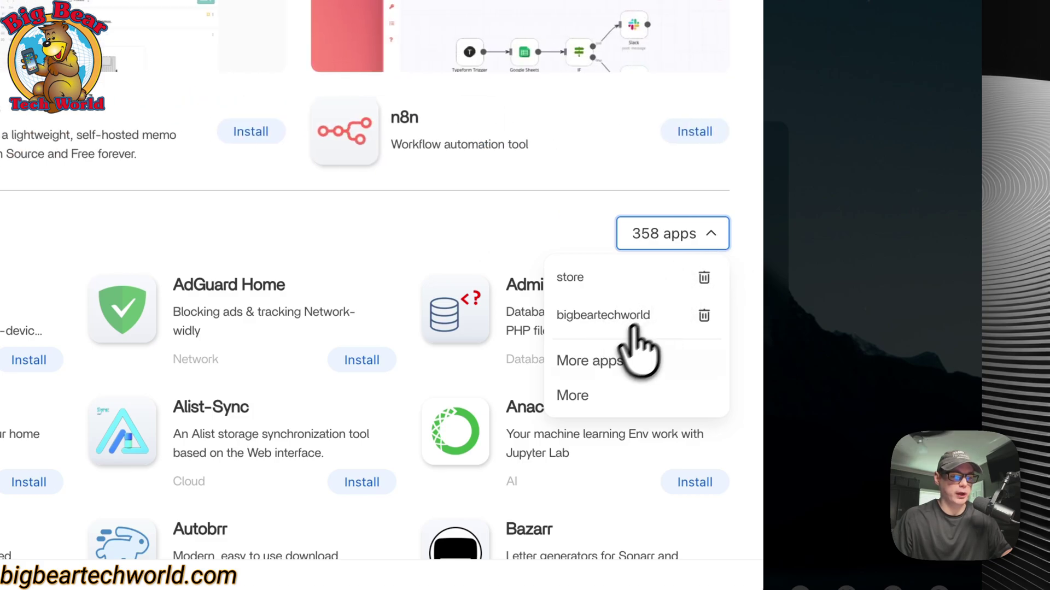
left_click(581, 356)
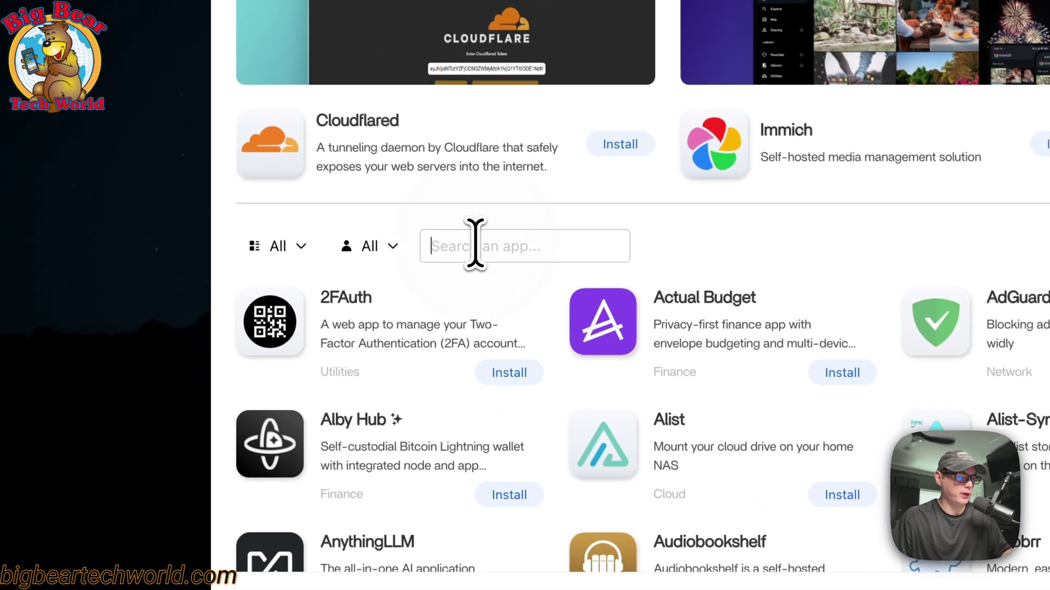
Search the App Store for btop, install it past the tips, and let it finish in the background
type("p")
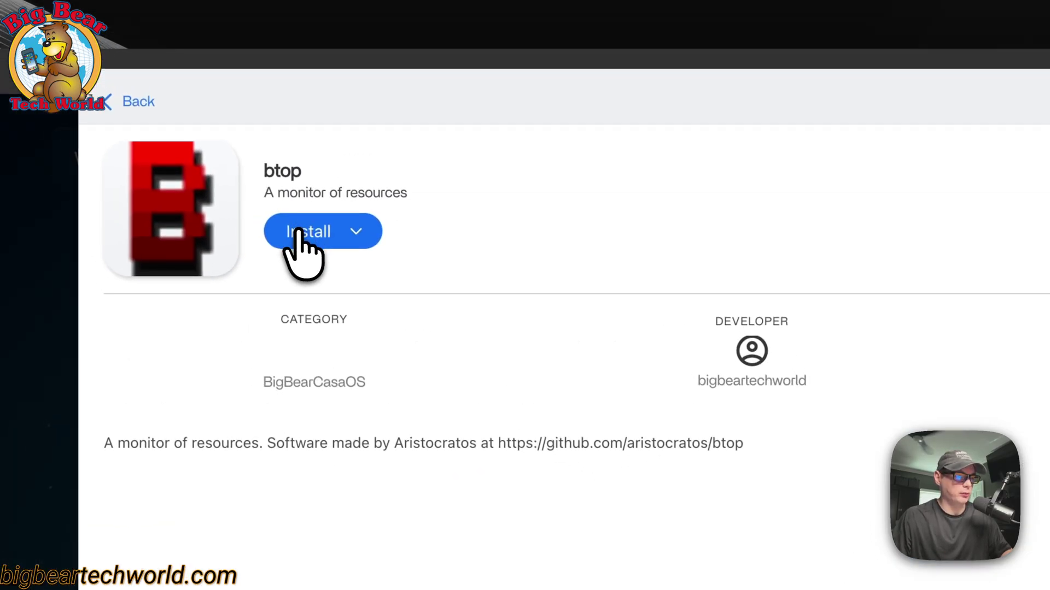
left_click(299, 231)
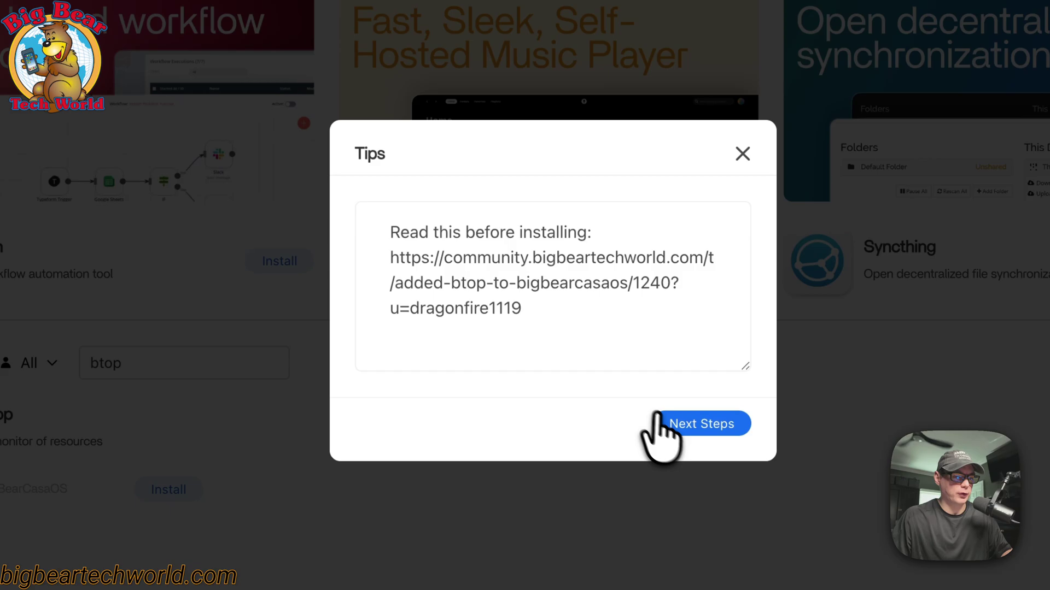
left_click(701, 423)
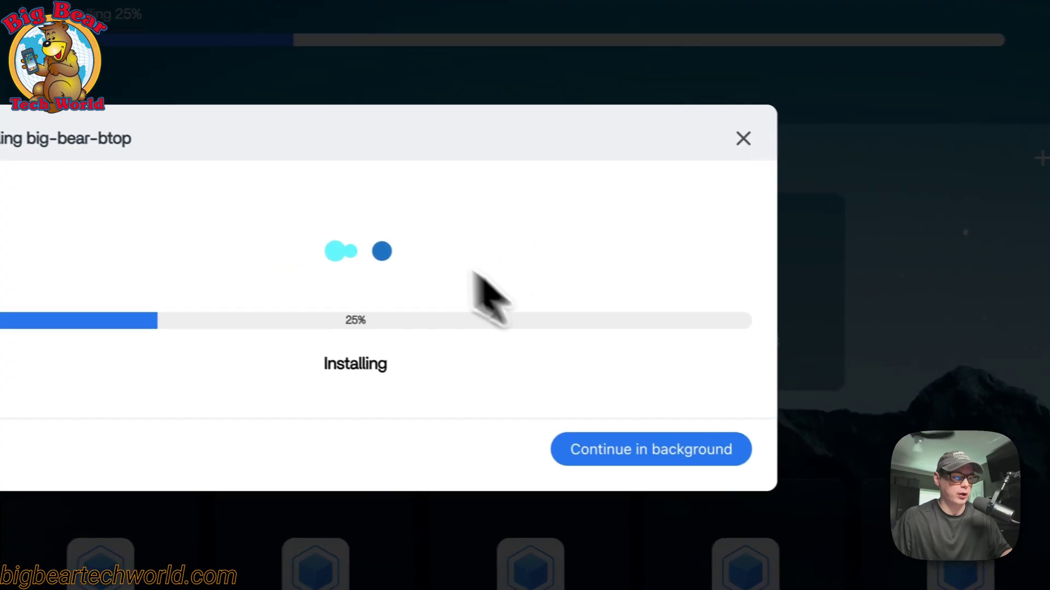
left_click(629, 453)
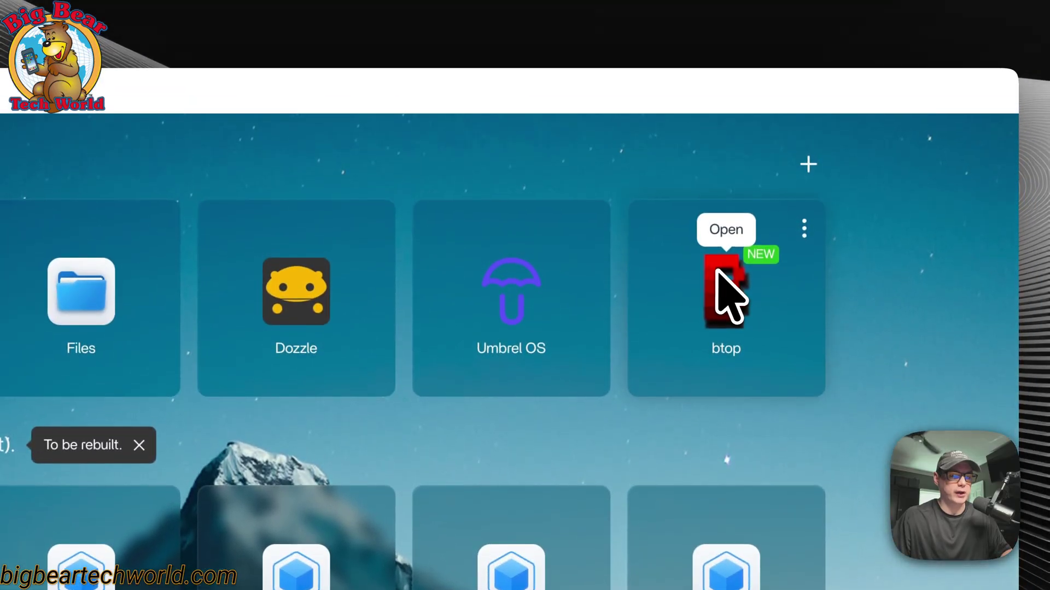
Open Dozzle and view the big-bear-btop container's GoTTY logs listening on port 7681
left_click(319, 309)
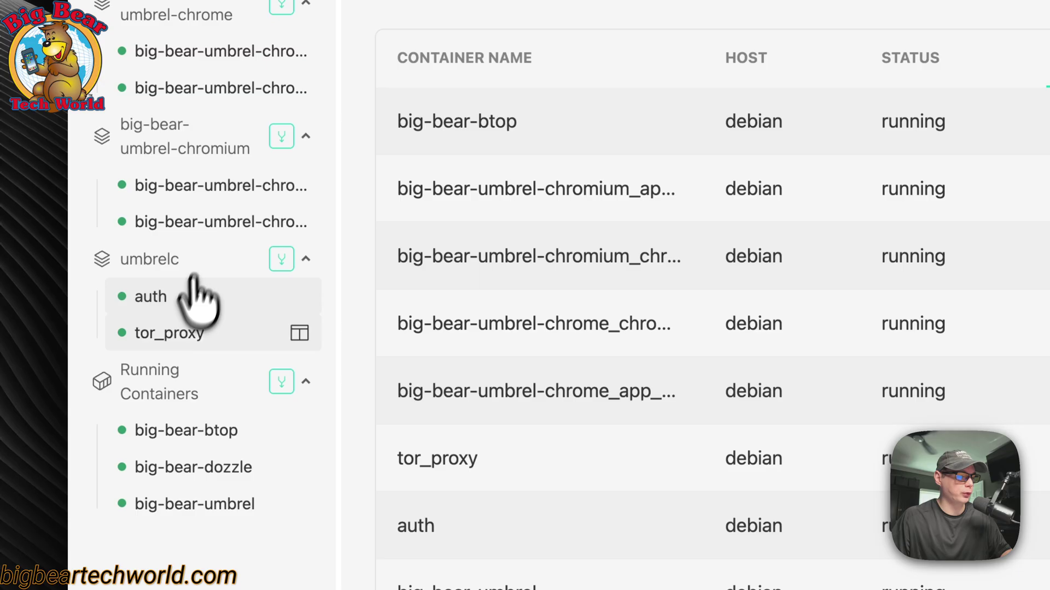
left_click(176, 432)
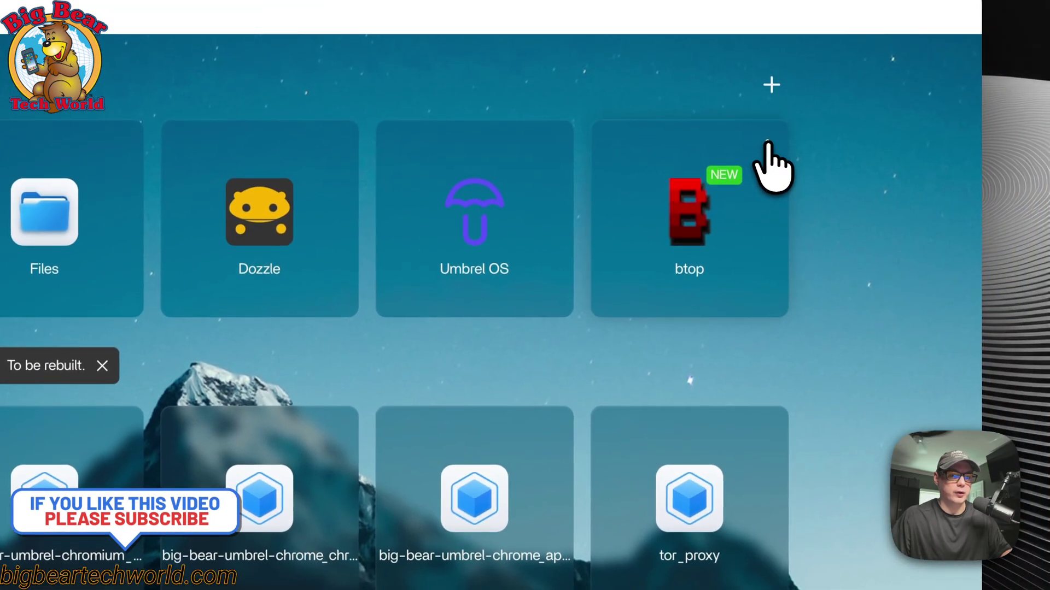
Edit btop's Tips to add a 'Testing' line under the link and save it
left_click(767, 143)
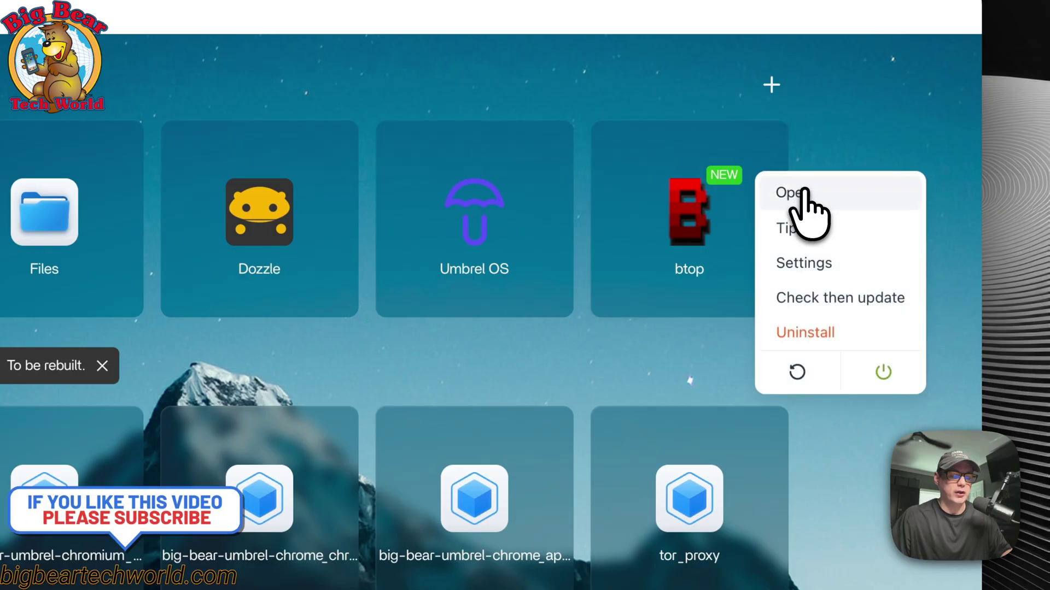
left_click(804, 224)
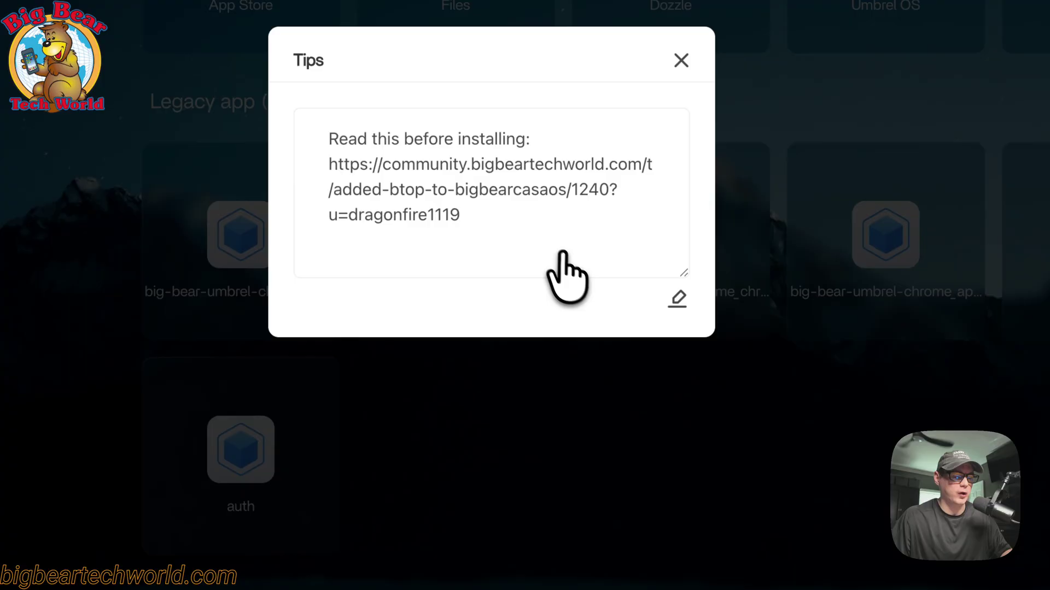
left_click(679, 298)
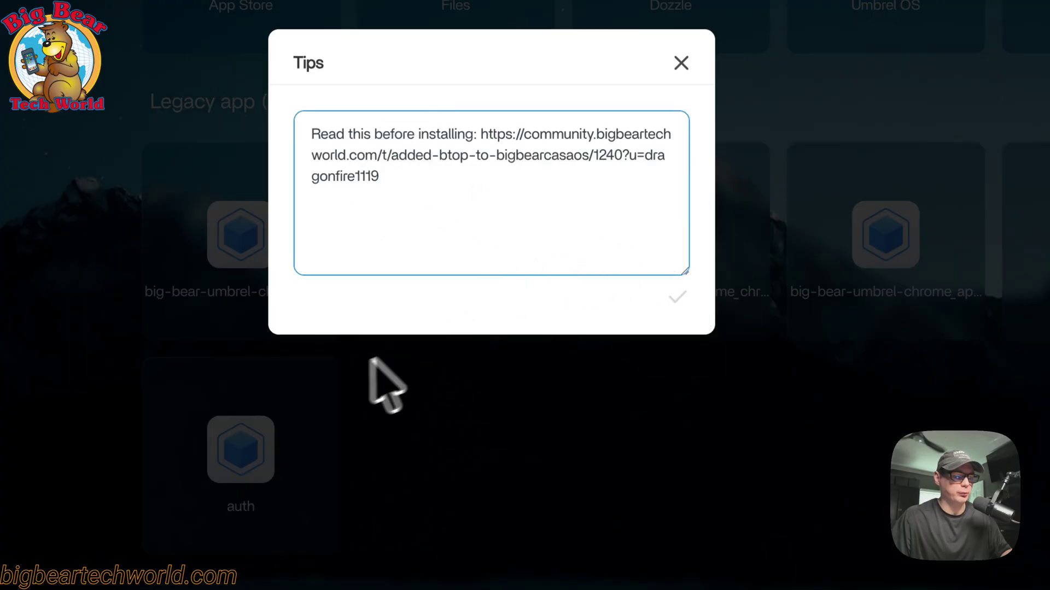
key("Return")
key("Return")
type("Testing")
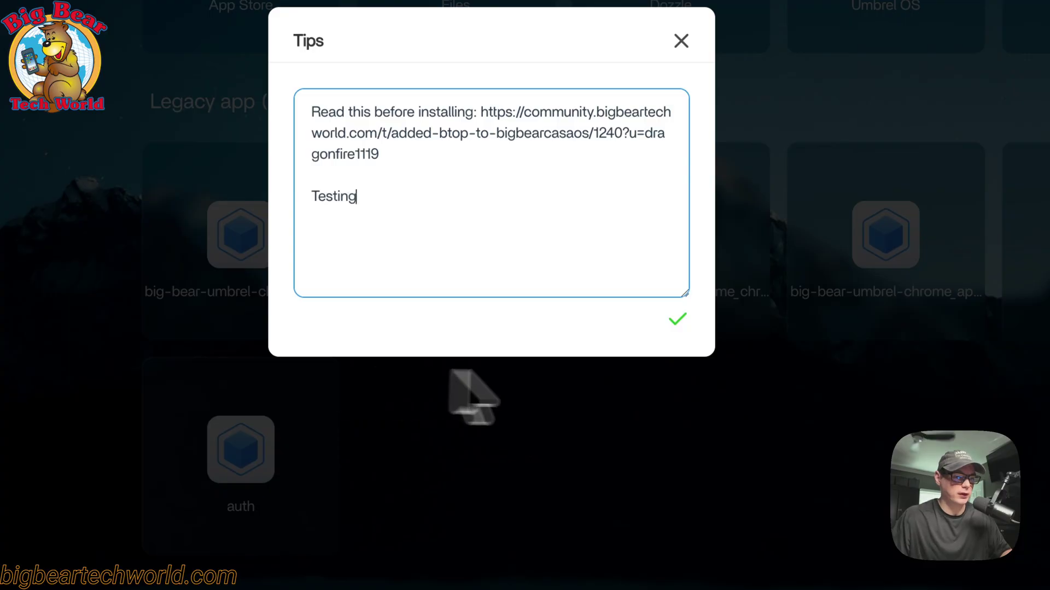
left_click(680, 322)
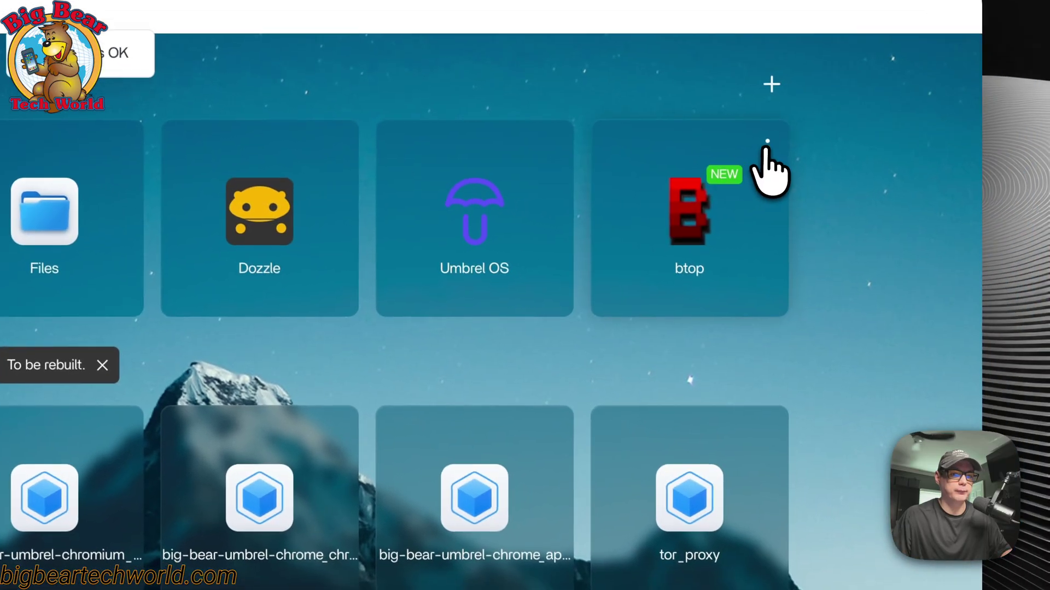
left_click(1011, 227)
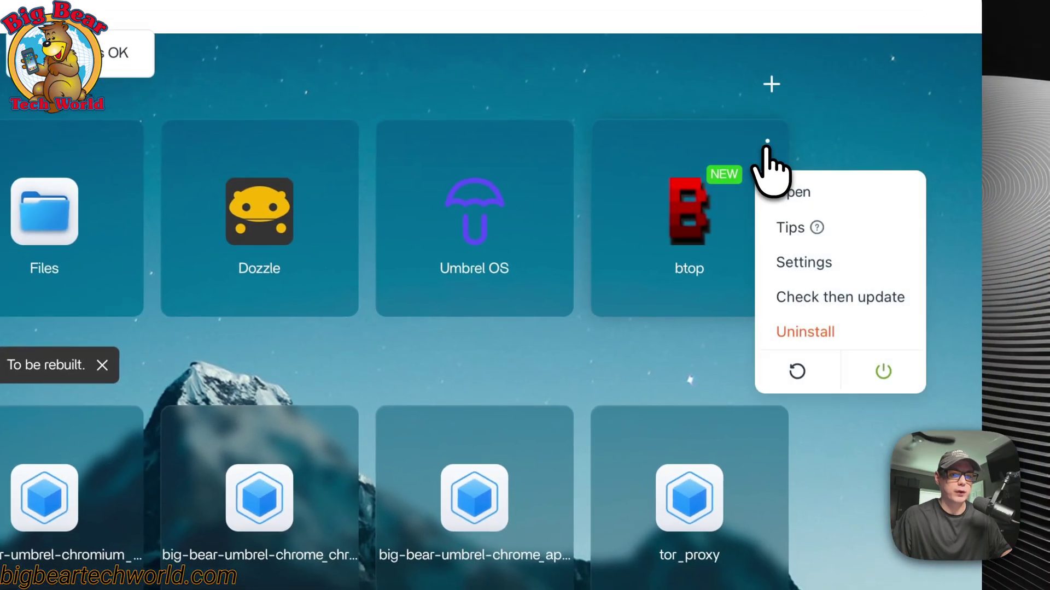
left_click(803, 263)
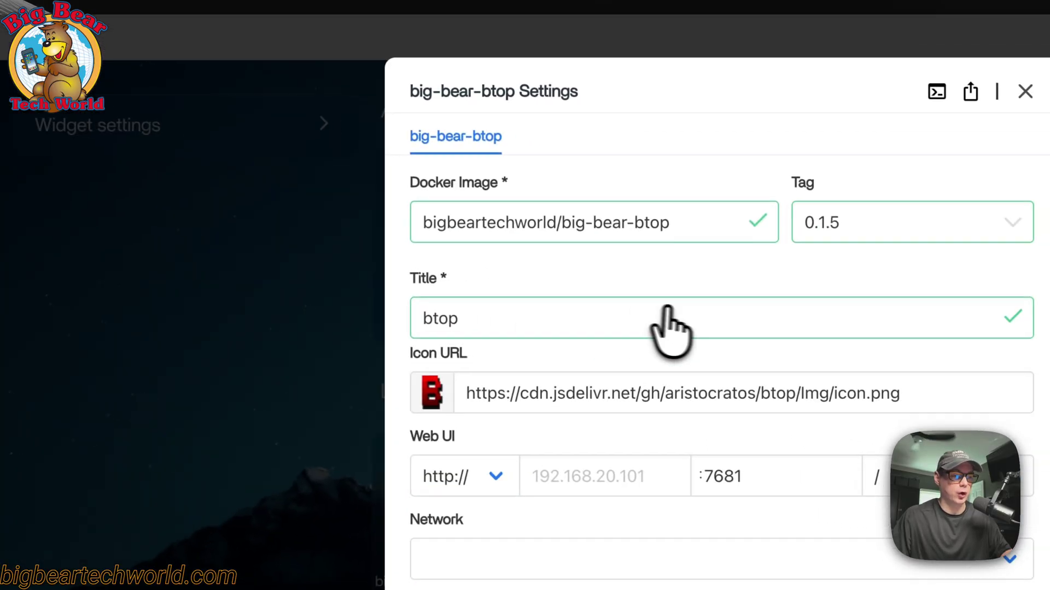
scroll(627, 275, "down", 1)
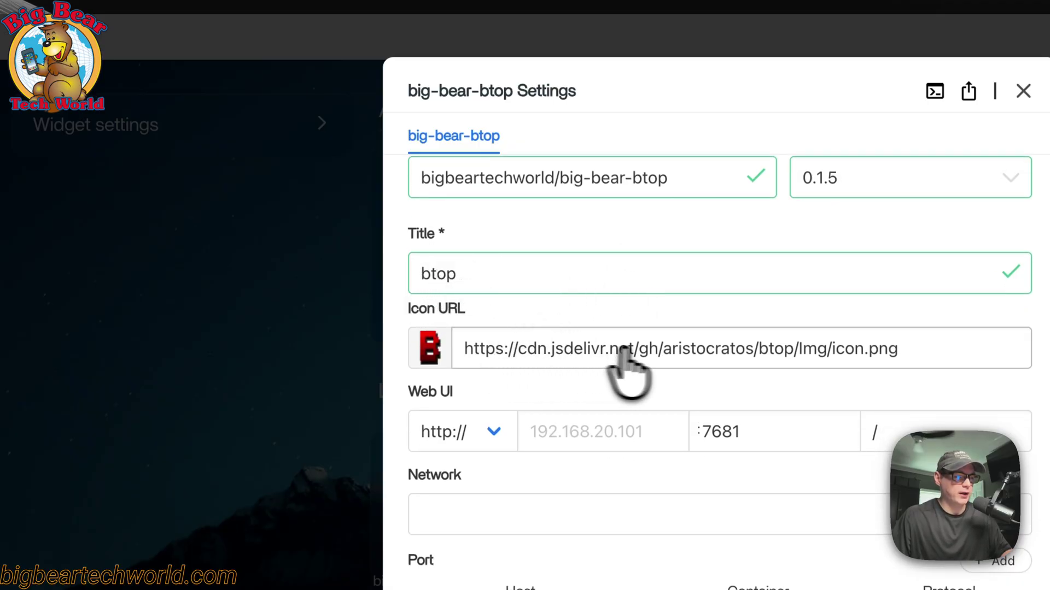
scroll(680, 375, "down", 3)
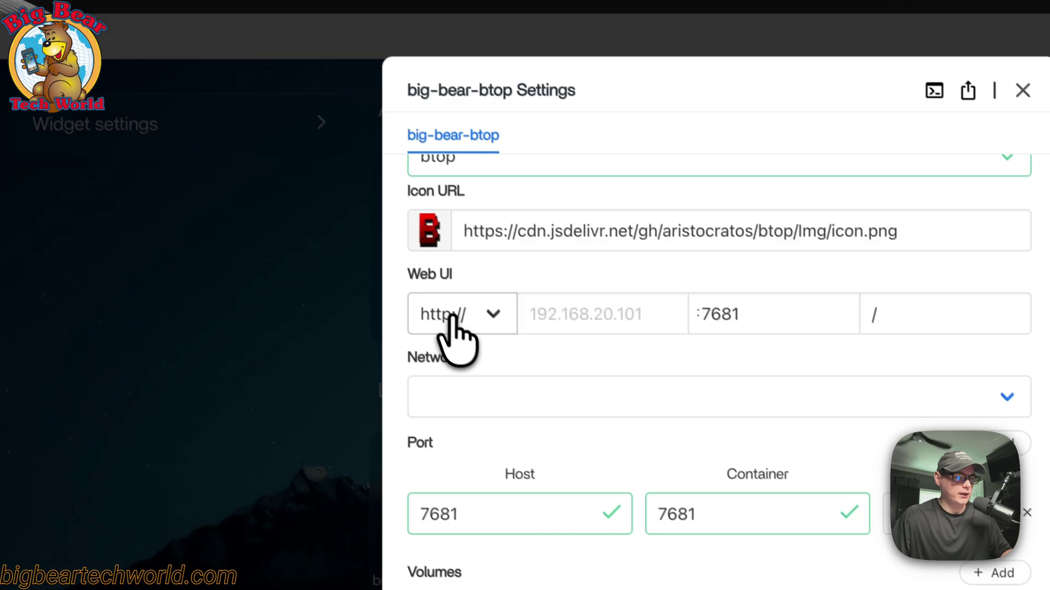
left_click(460, 323)
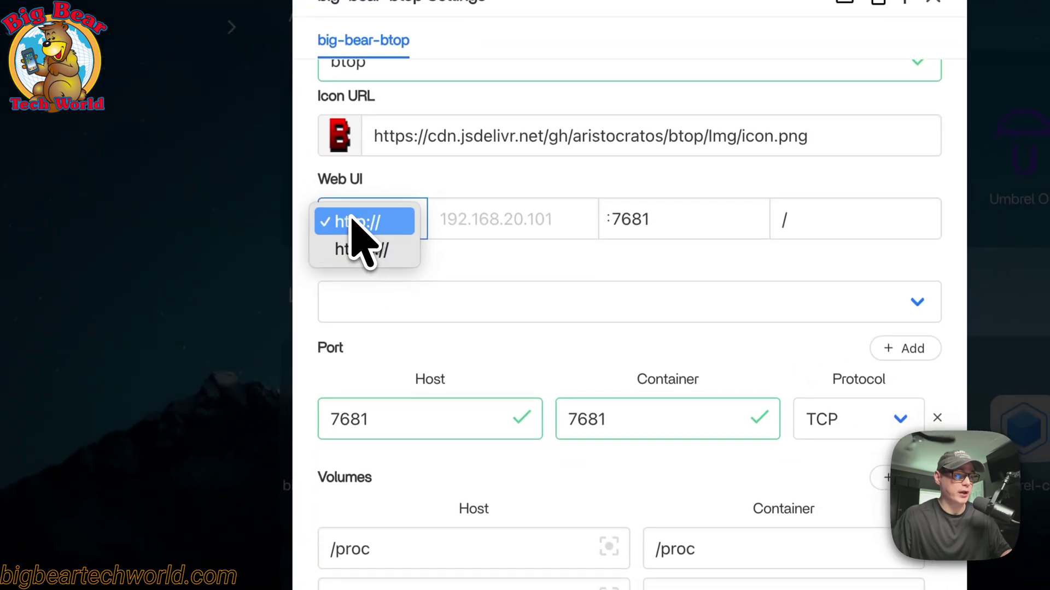
left_click(485, 272)
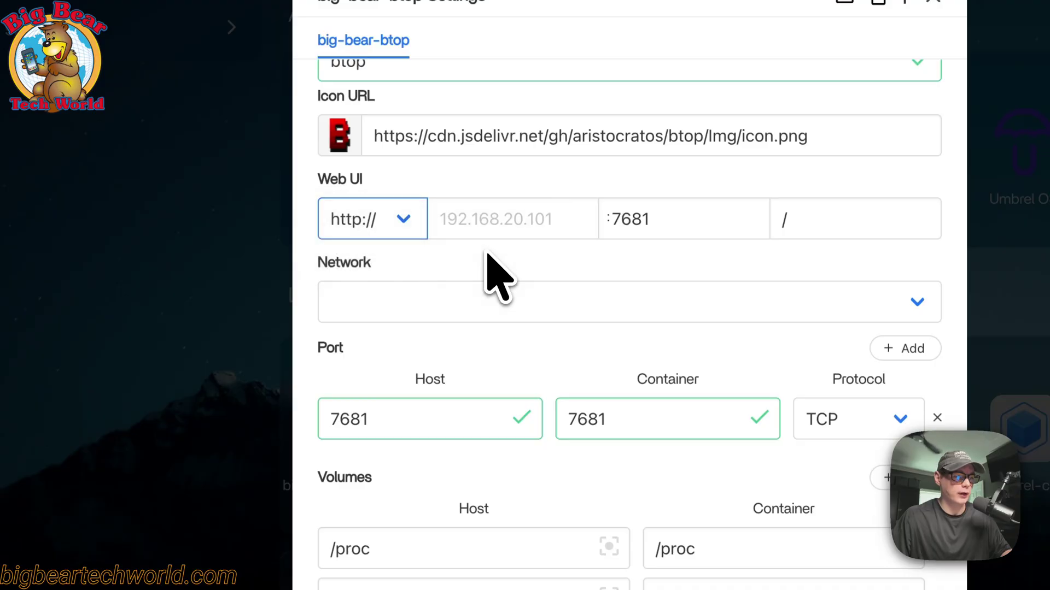
left_click(624, 221)
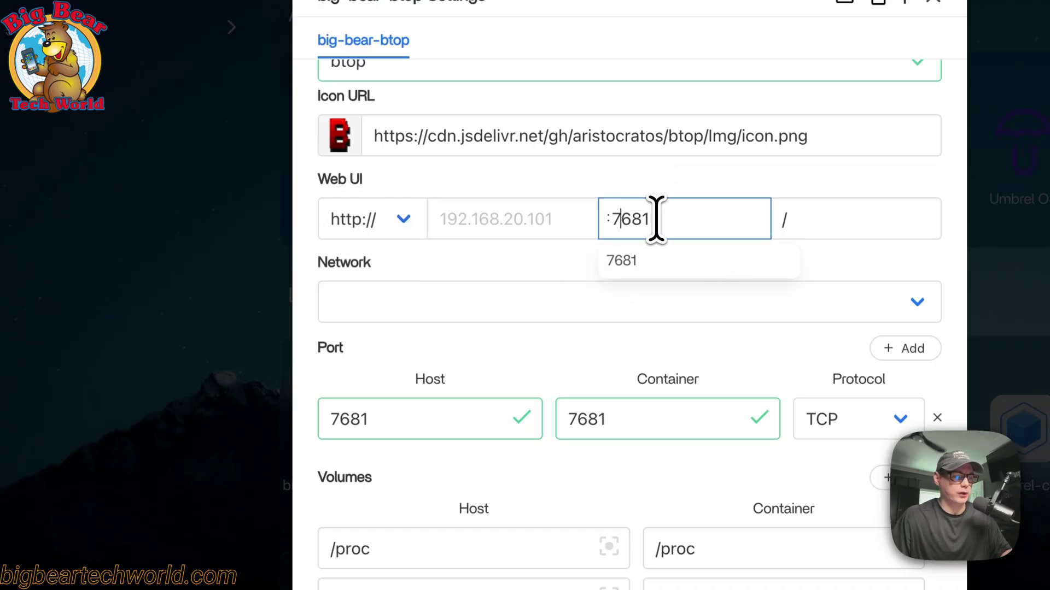
left_click(552, 244)
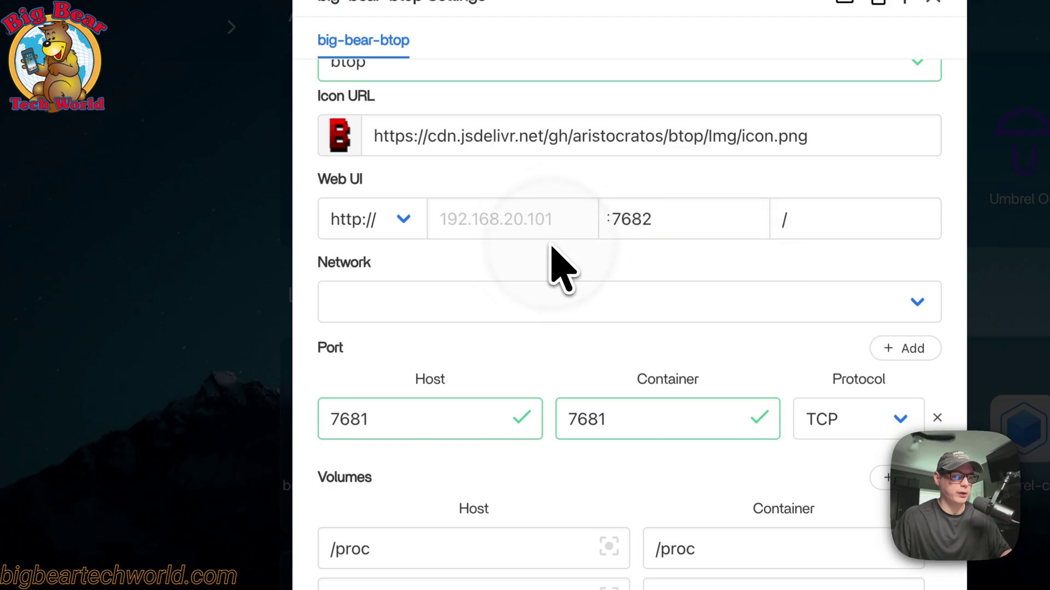
left_click(376, 424)
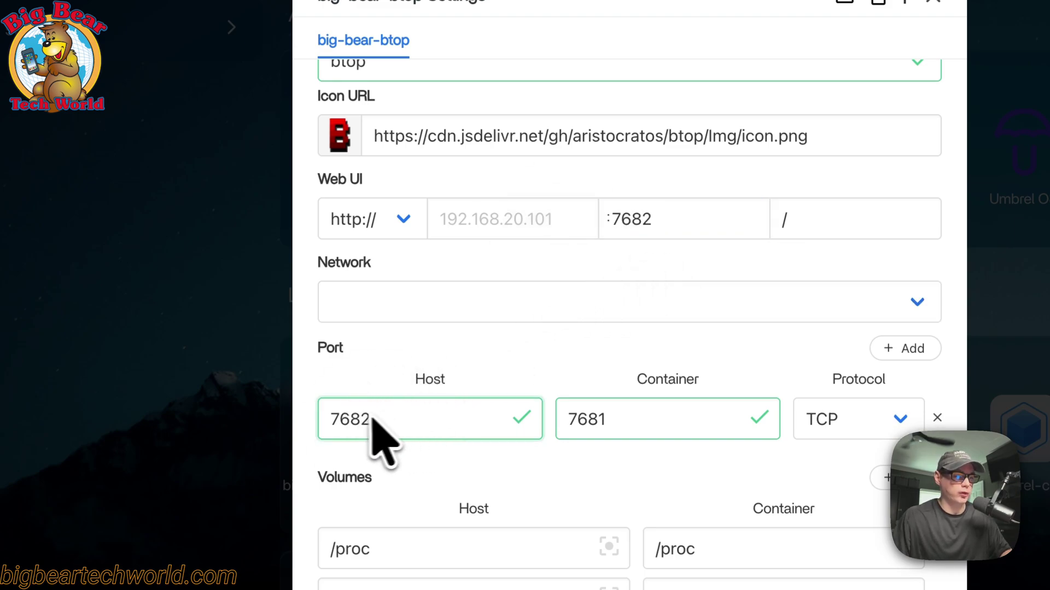
left_click(668, 220)
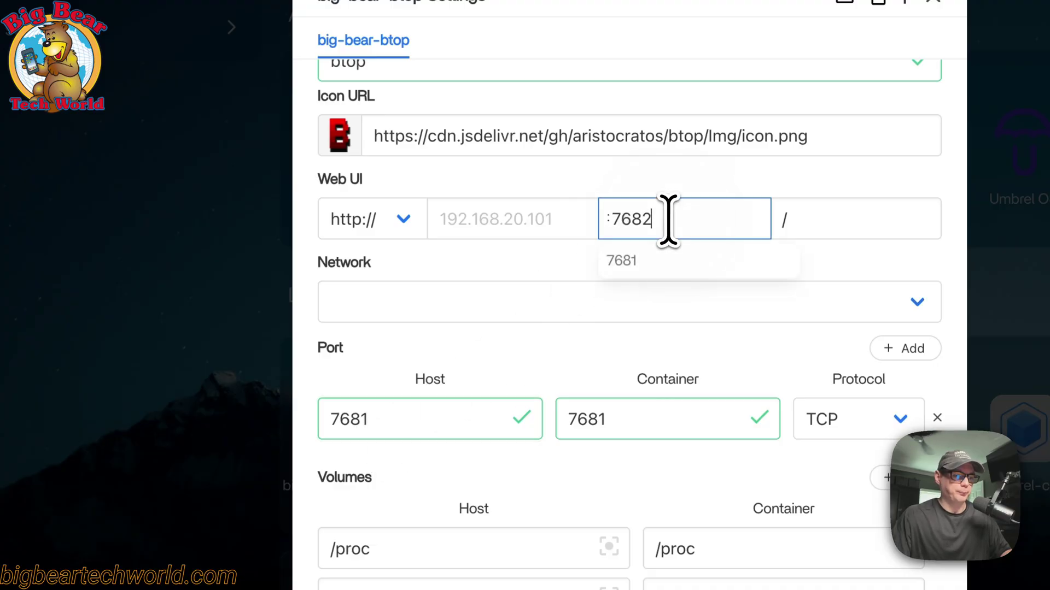
left_click(538, 257)
scroll(535, 252, "down", 3)
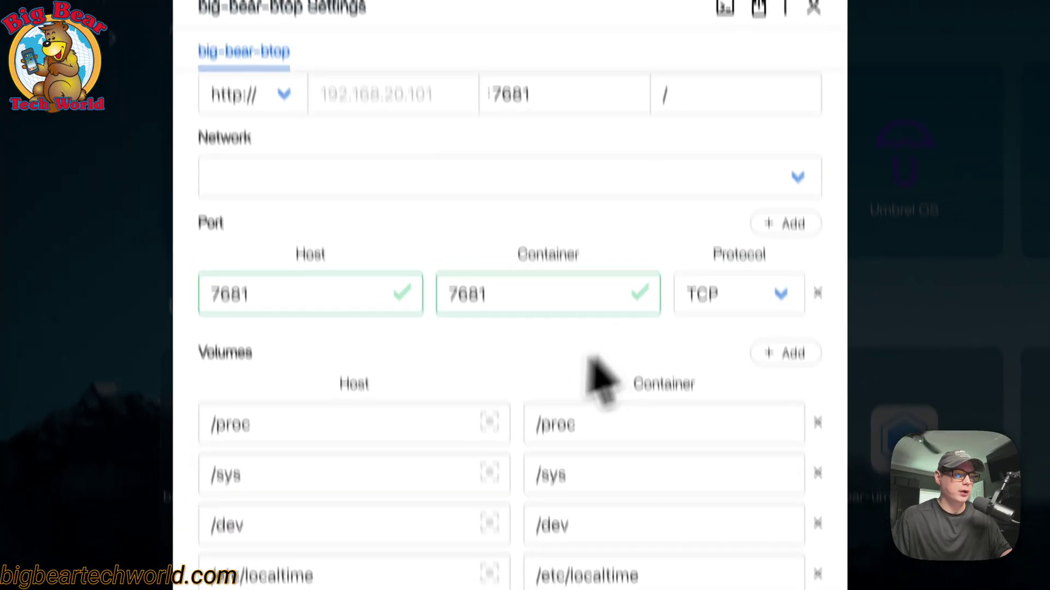
scroll(319, 401, "down", 1)
scroll(350, 295, "down", 3)
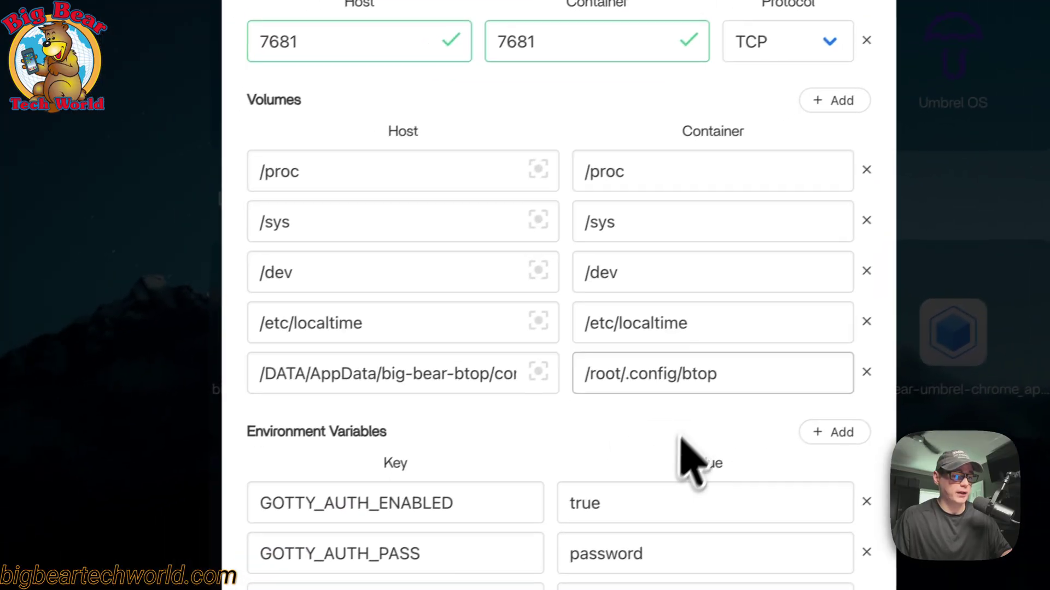
scroll(727, 340, "down", 6)
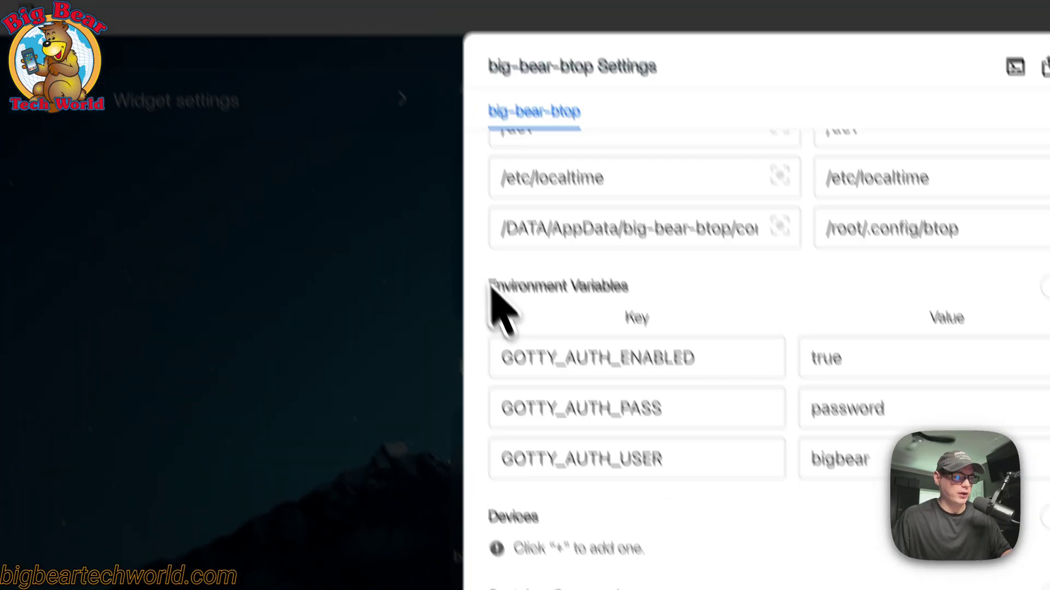
left_click_drag(255, 116, 420, 117)
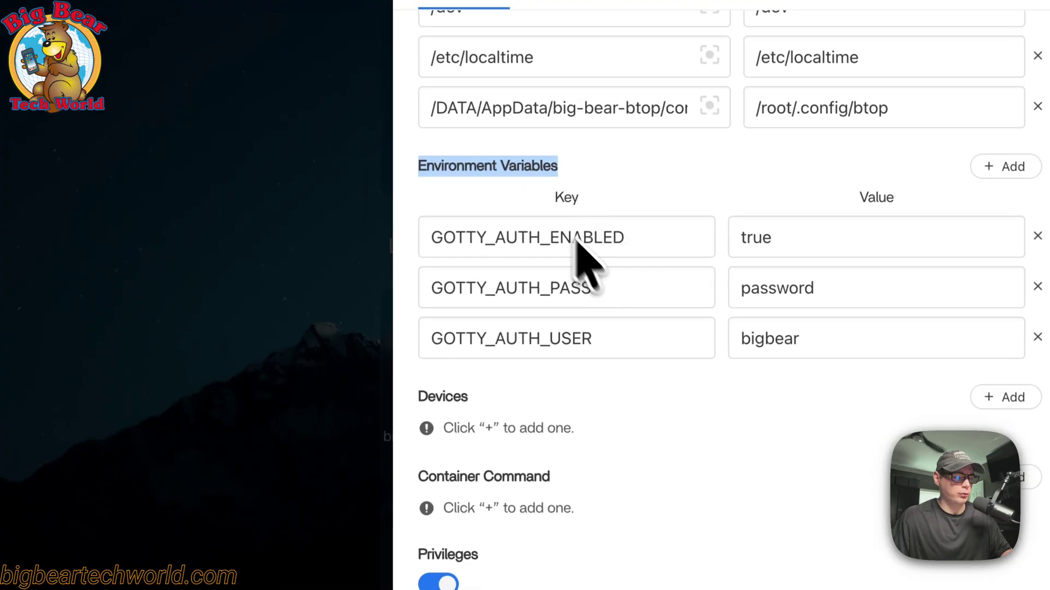
left_click(778, 238)
double_click(654, 254)
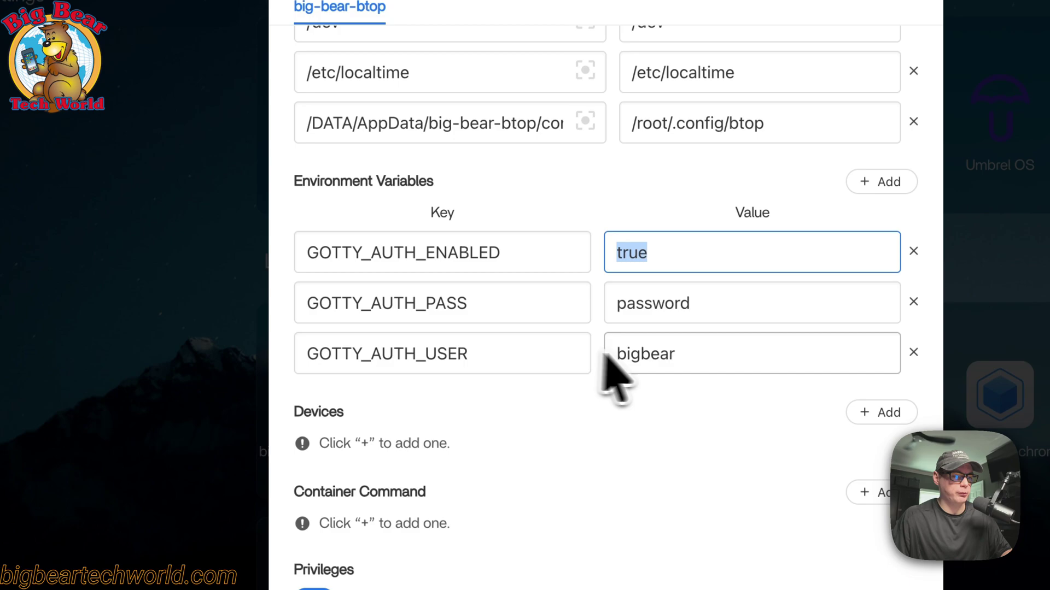
scroll(518, 453, "down", 2)
scroll(519, 464, "down", 4)
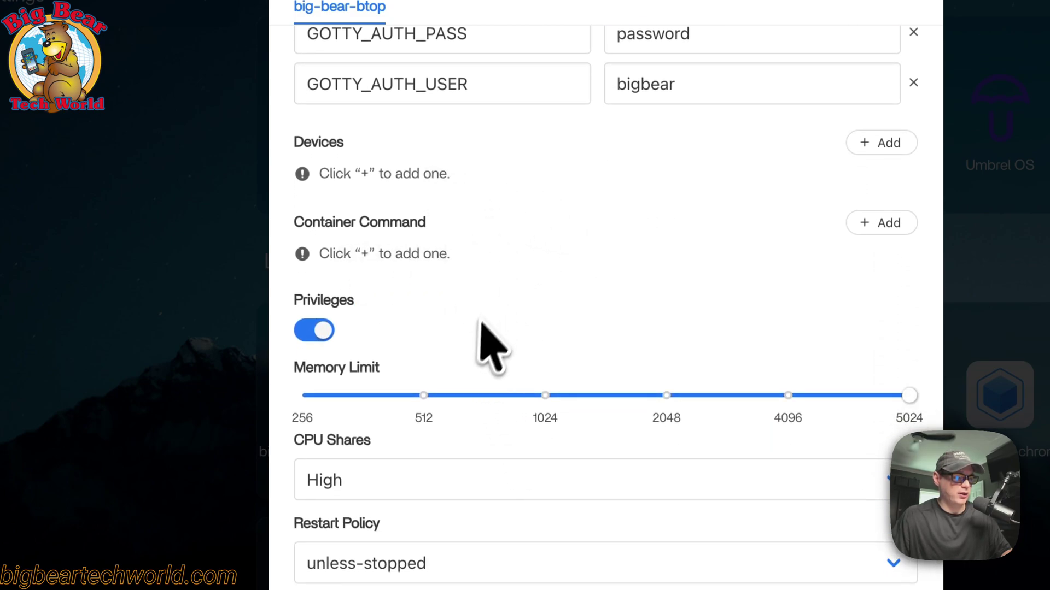
scroll(476, 344, "down", 2)
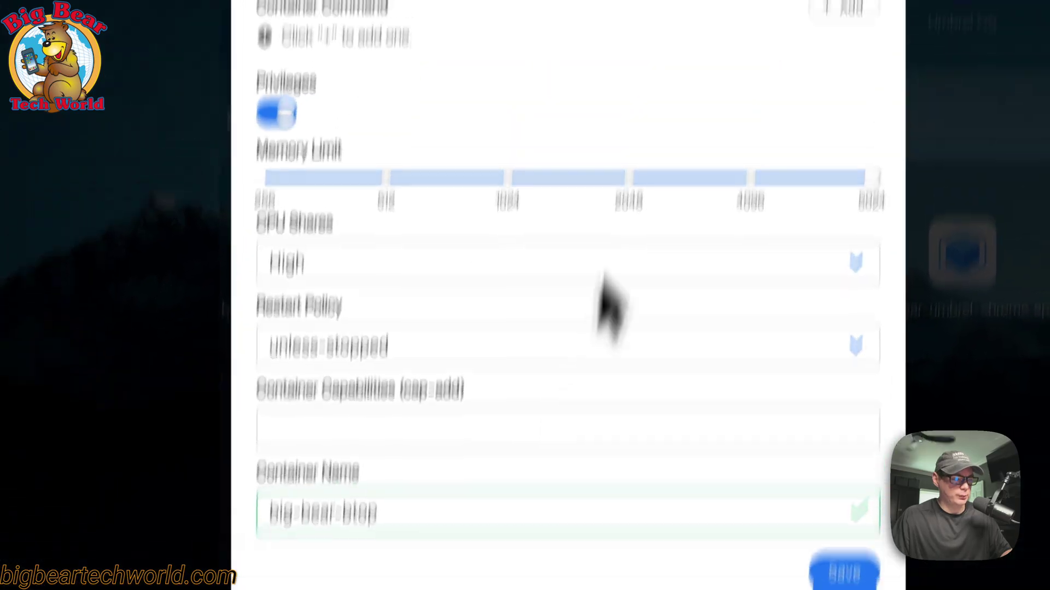
scroll(624, 377, "up", 5)
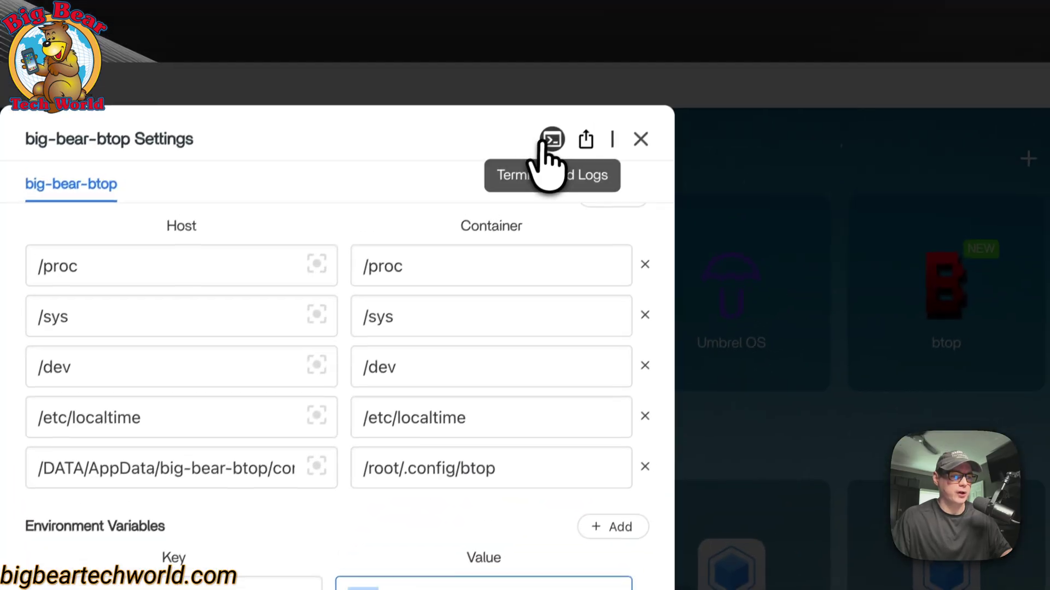
Run ls in the btop container's terminal, check its GoTTY logs, then close that window
left_click(551, 140)
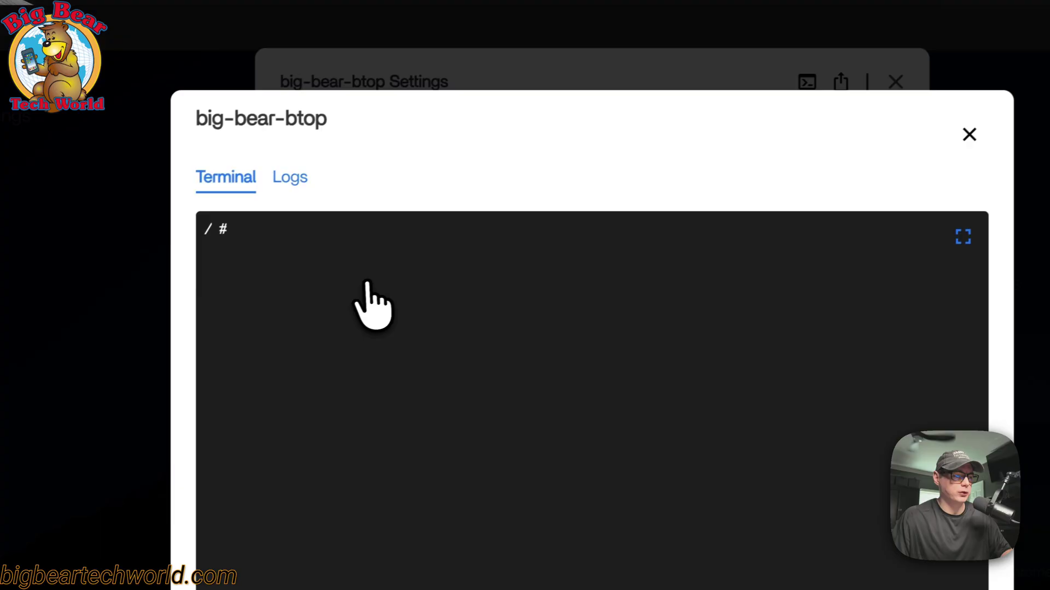
type("ls")
key("Return")
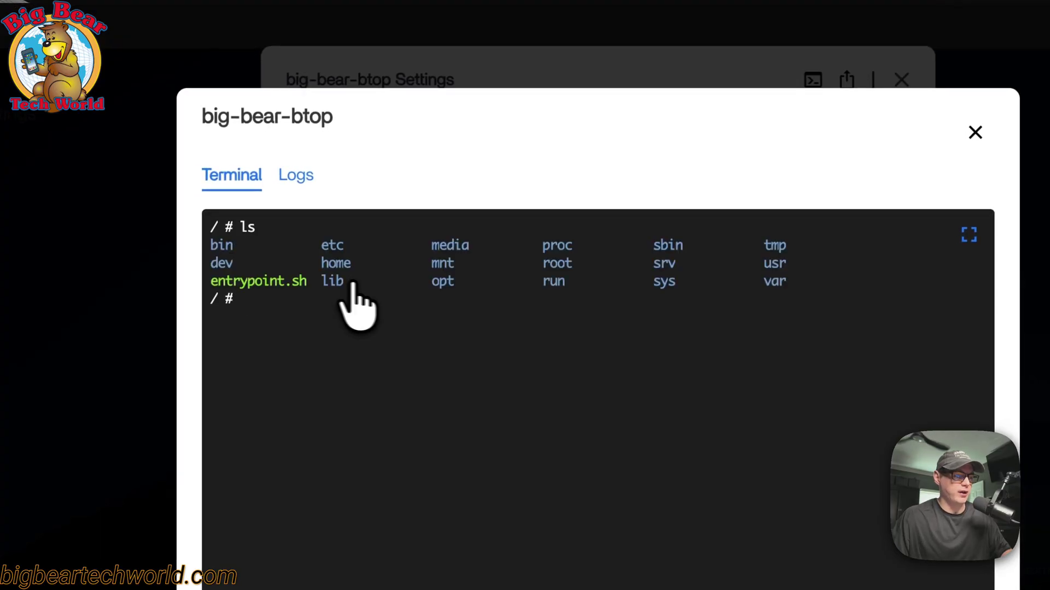
left_click(296, 176)
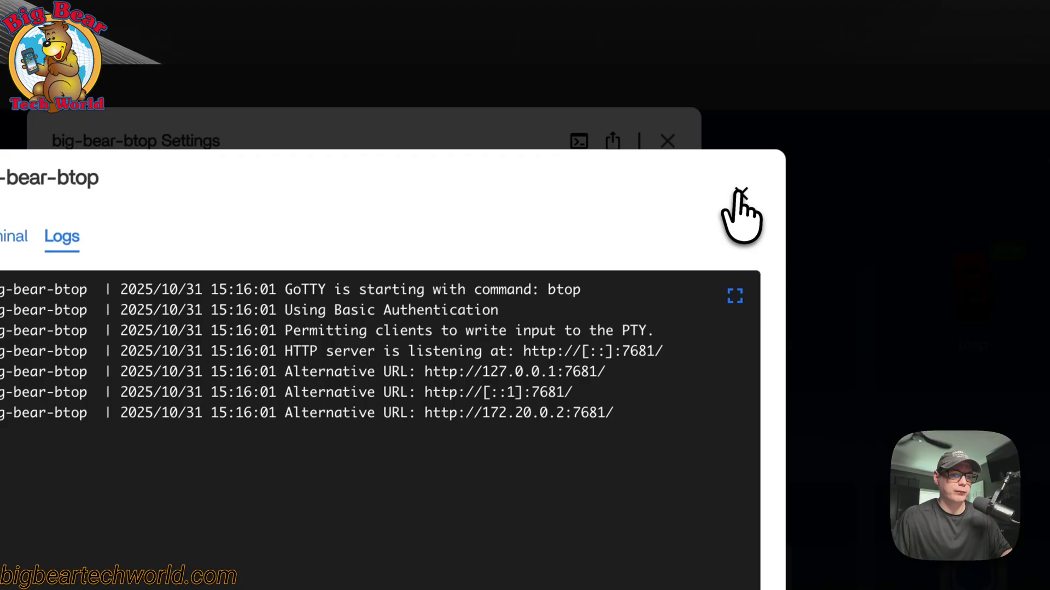
left_click(739, 196)
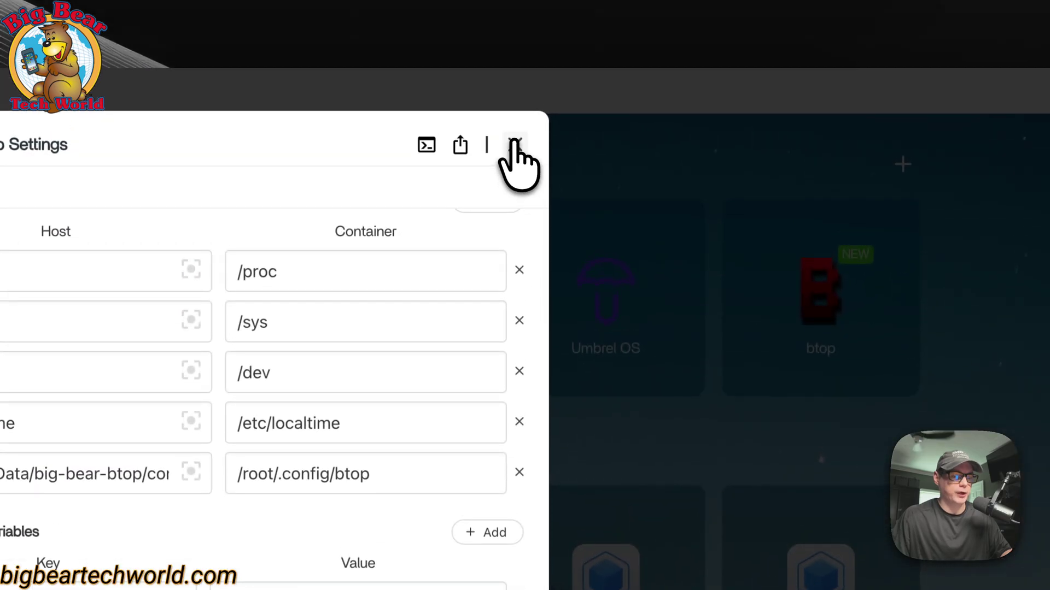
Close btop's settings and run 'Check then update' from its app menu; btop is already up to date
left_click(515, 143)
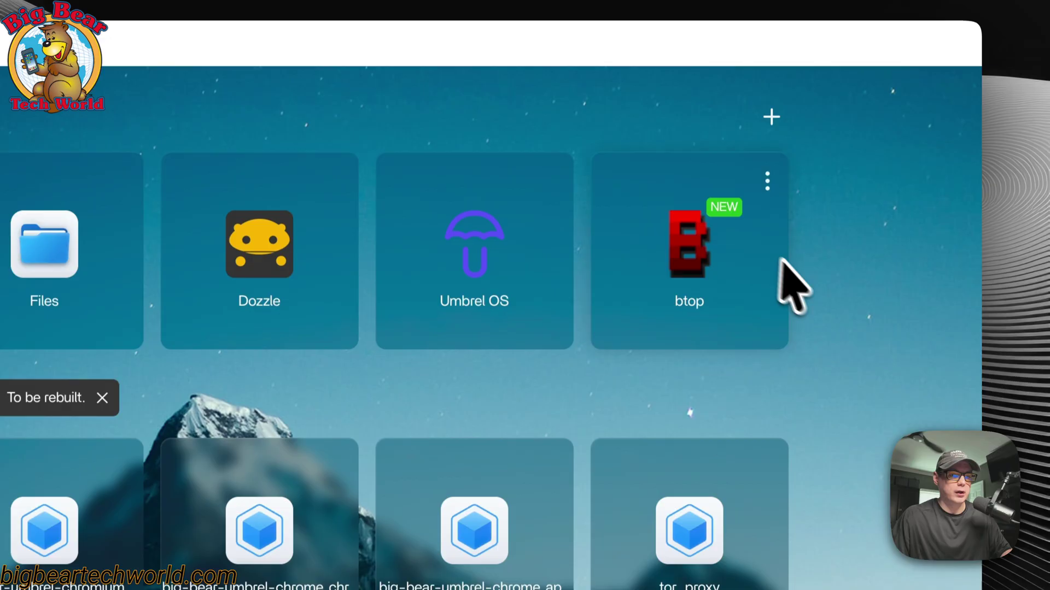
left_click(767, 179)
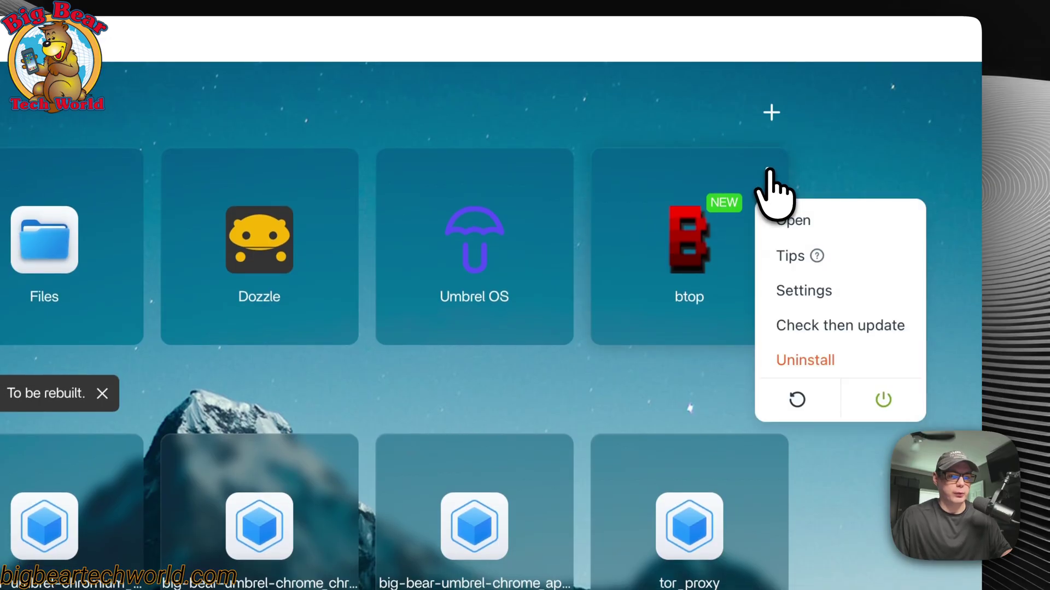
left_click(799, 325)
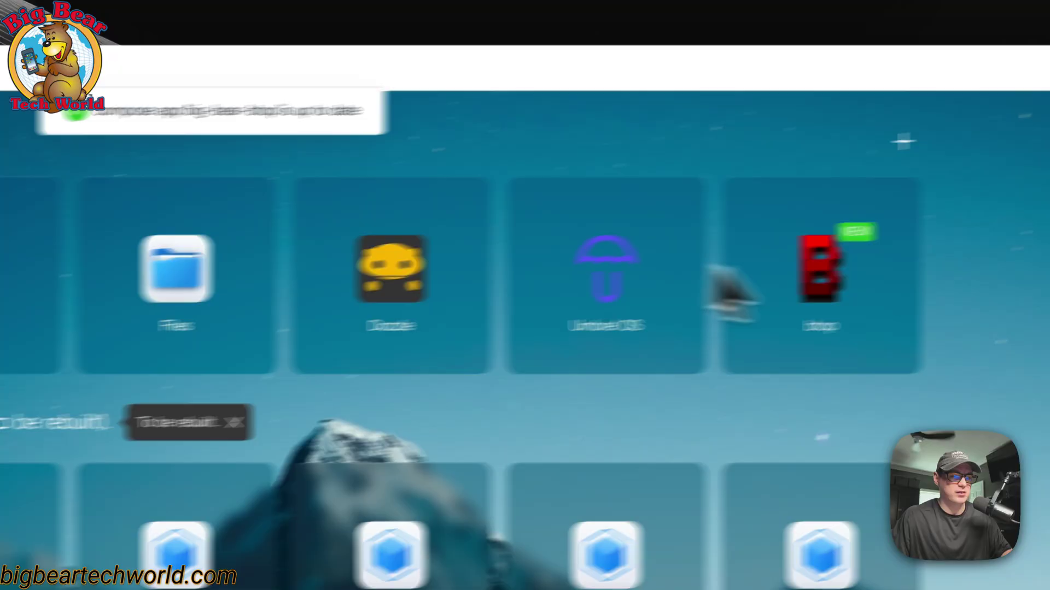
left_click(899, 204)
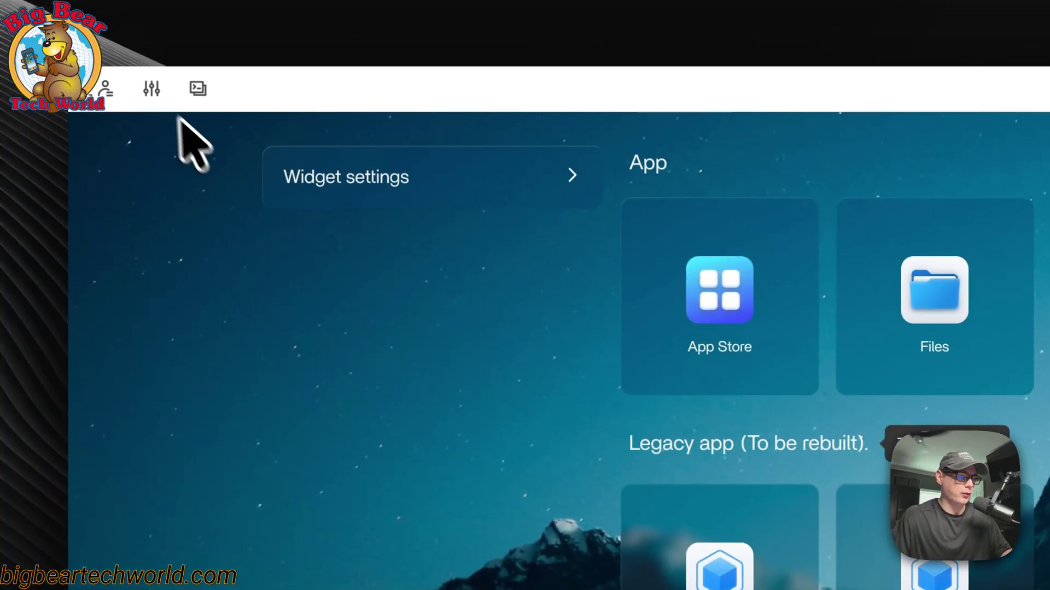
left_click(129, 76)
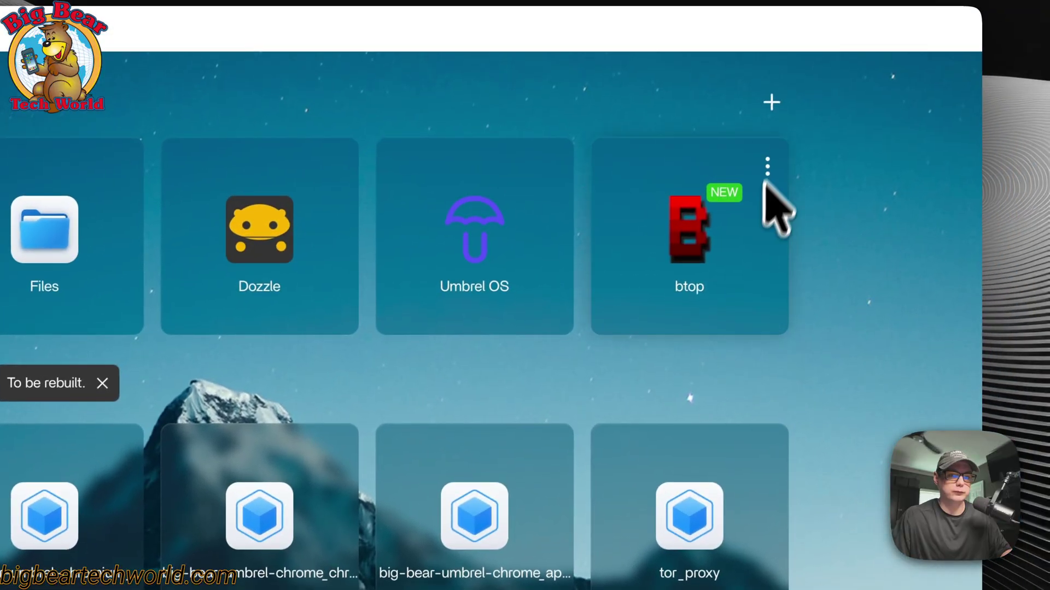
left_click(784, 133)
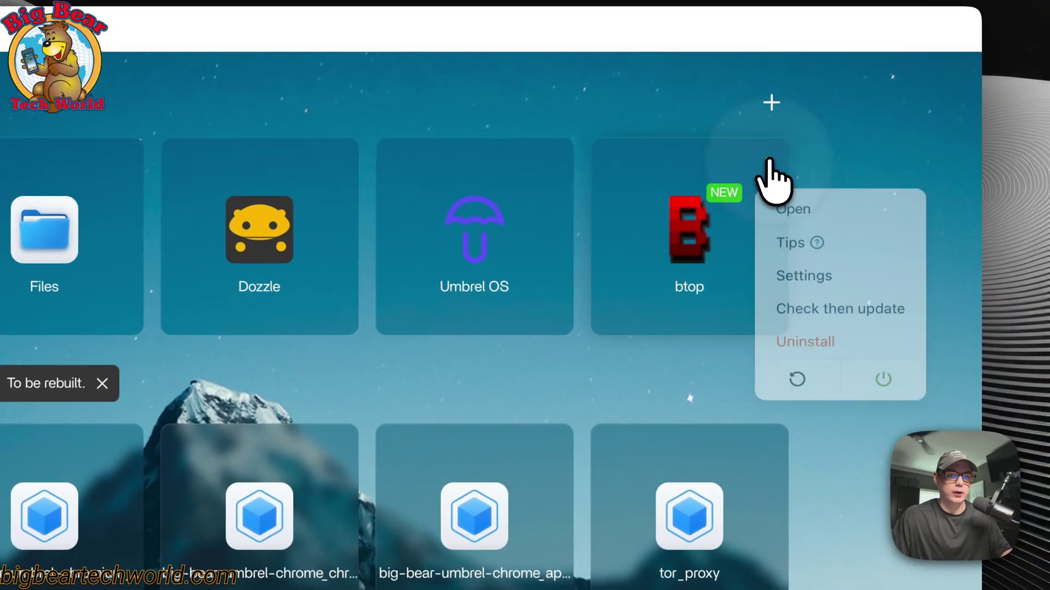
left_click(822, 349)
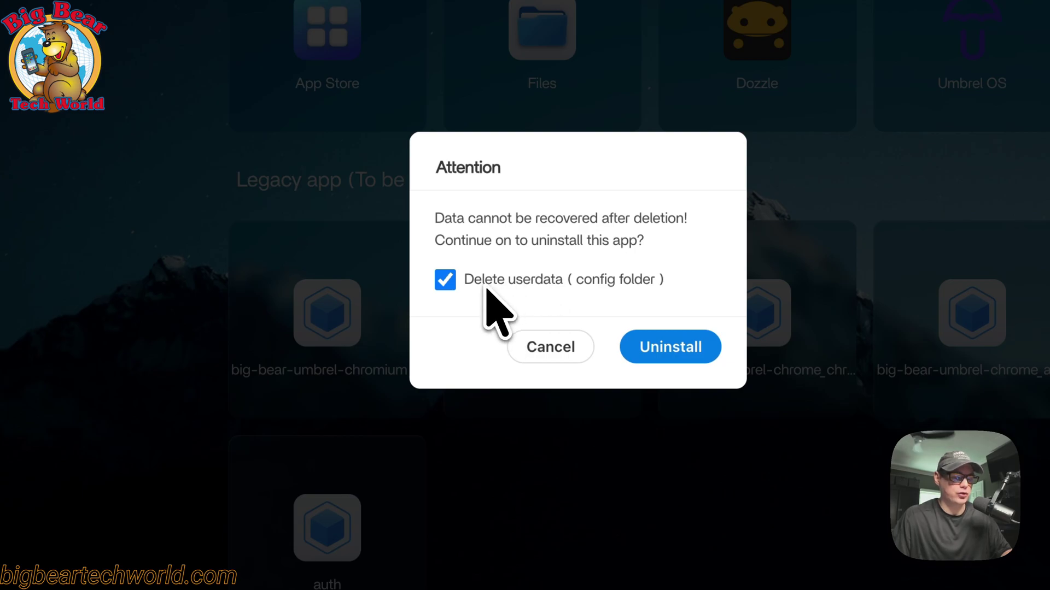
left_click(458, 282)
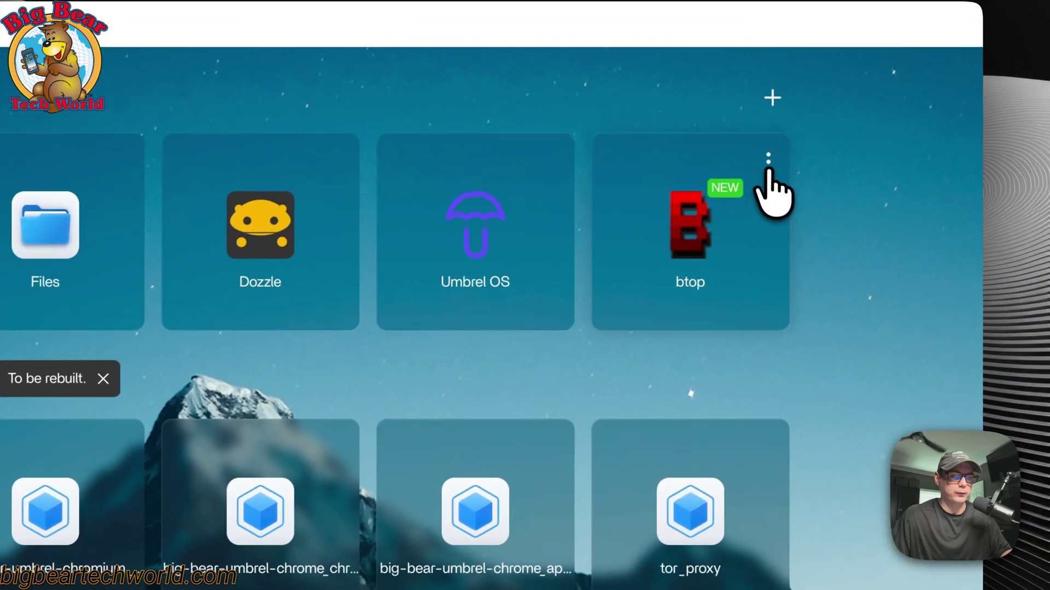
left_click(769, 167)
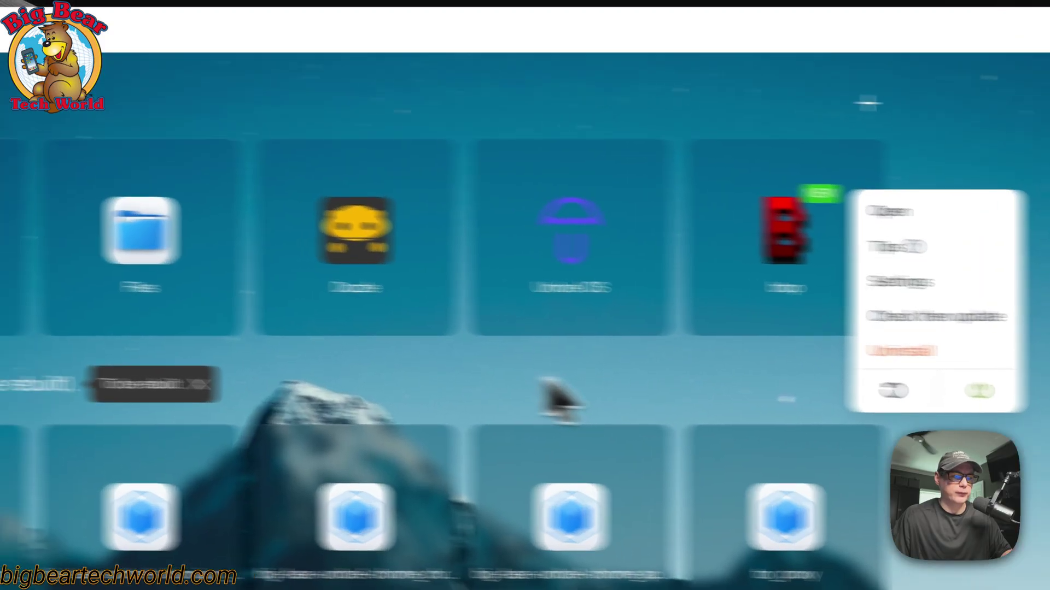
left_click(549, 394)
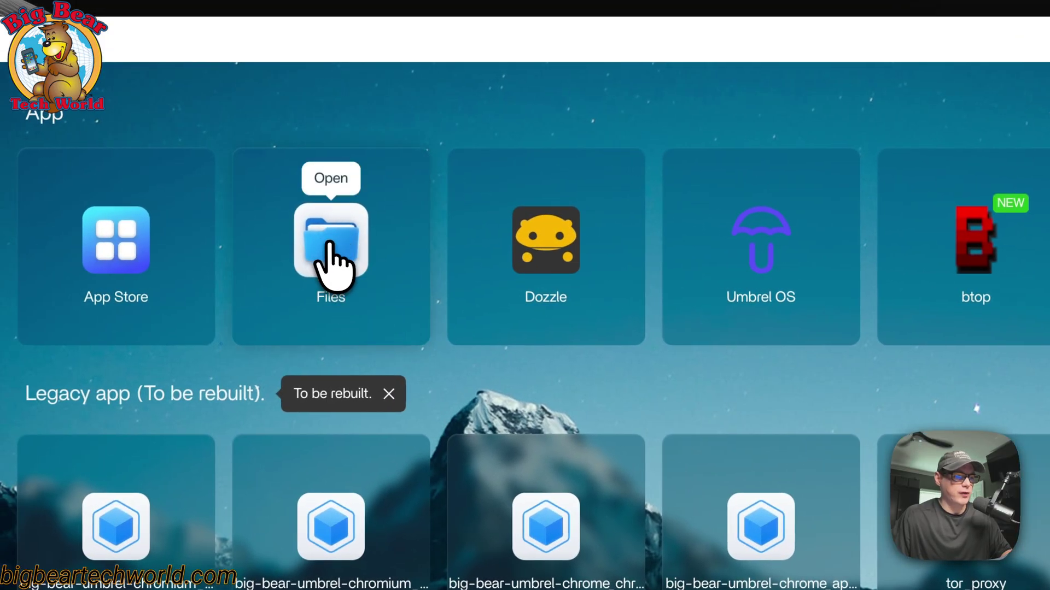
left_click(335, 265)
left_click(328, 246)
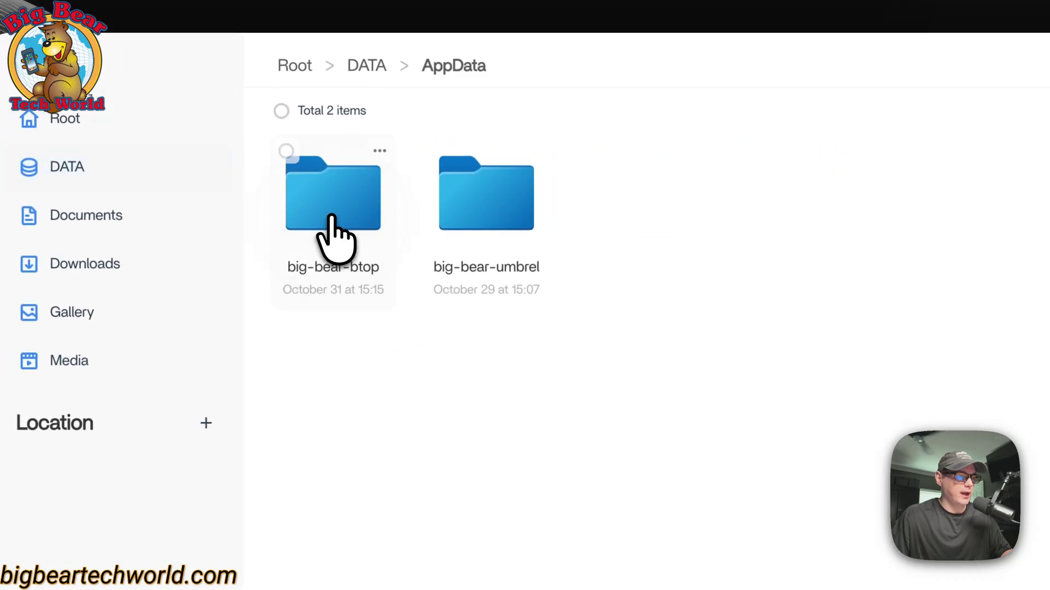
left_click(335, 239)
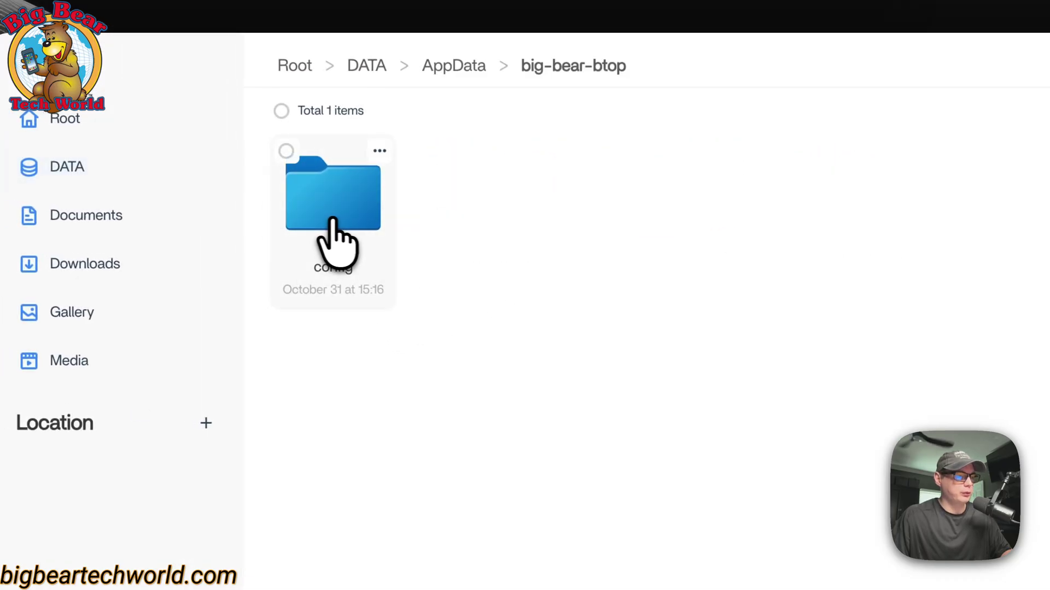
left_click(354, 234)
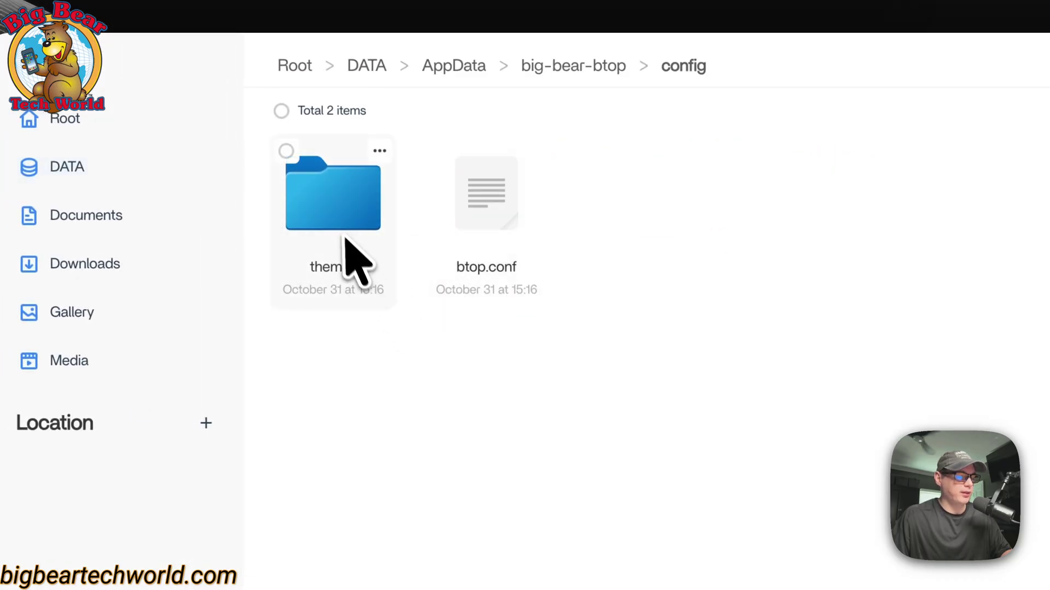
left_click(489, 232)
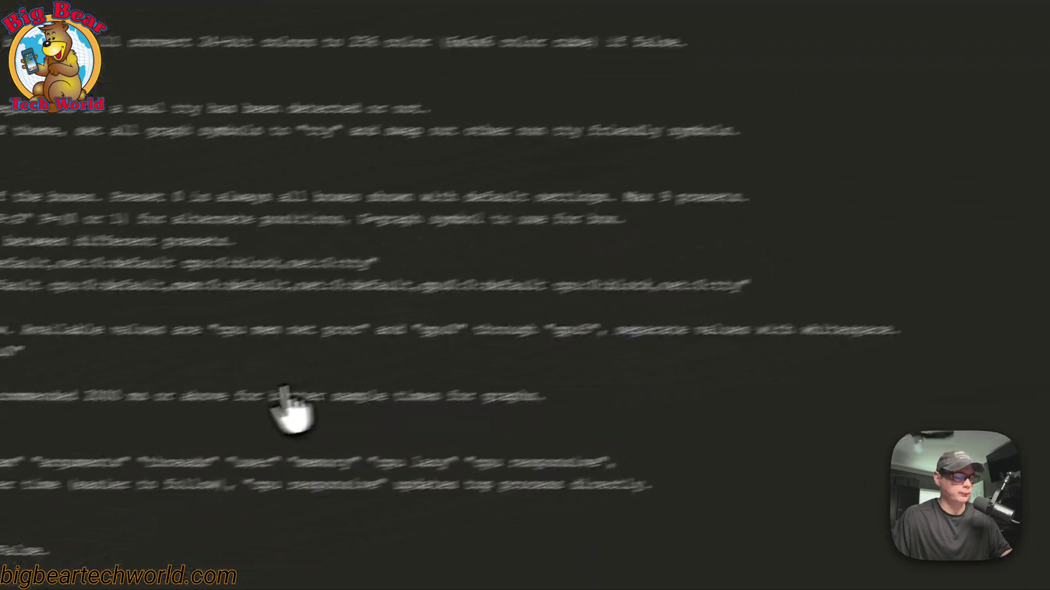
scroll(289, 410, "down", 10)
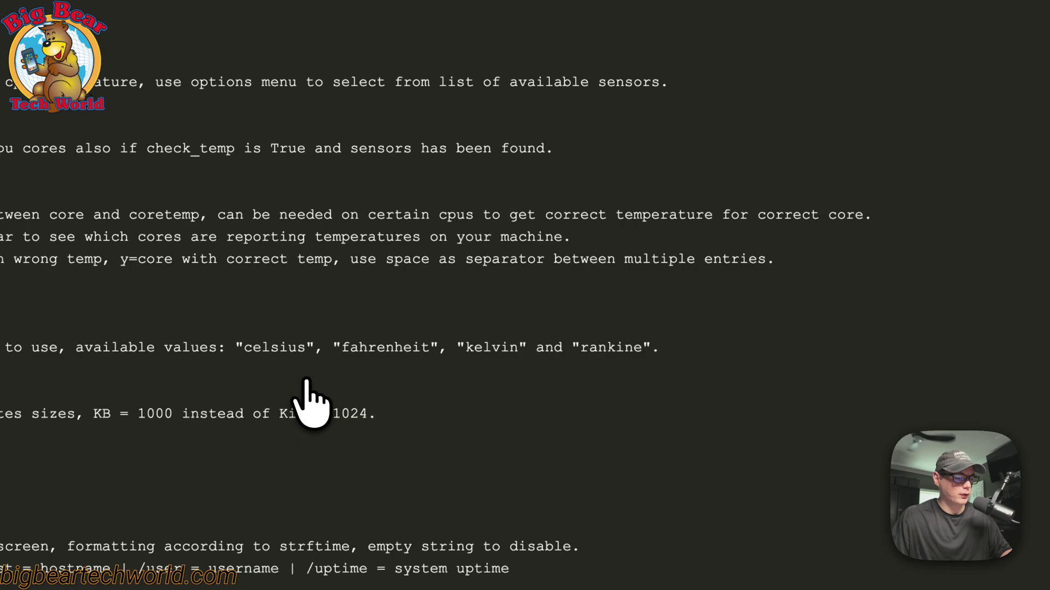
scroll(300, 399, "up", 10)
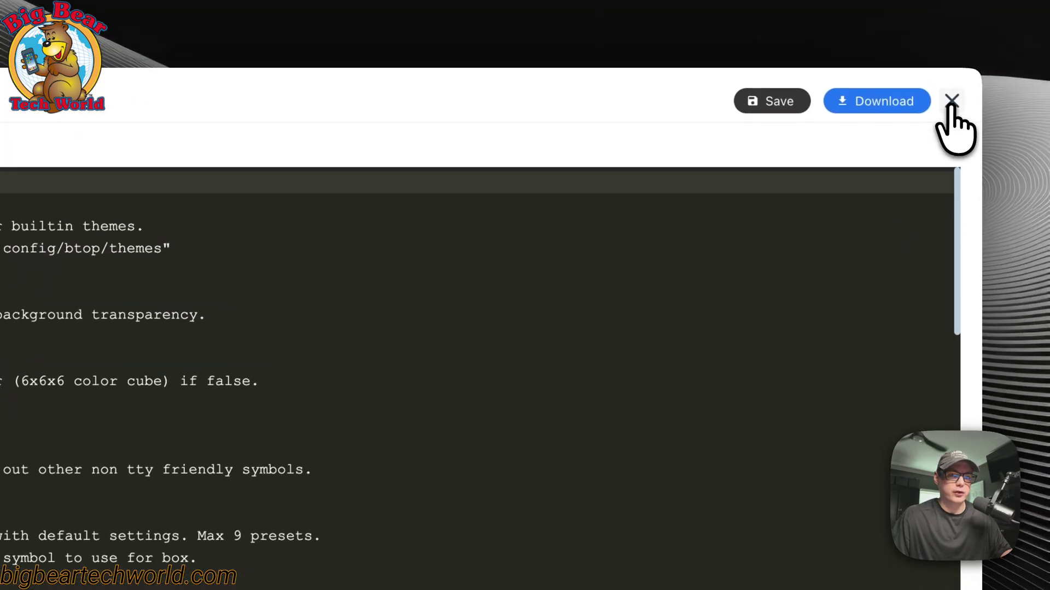
left_click(952, 101)
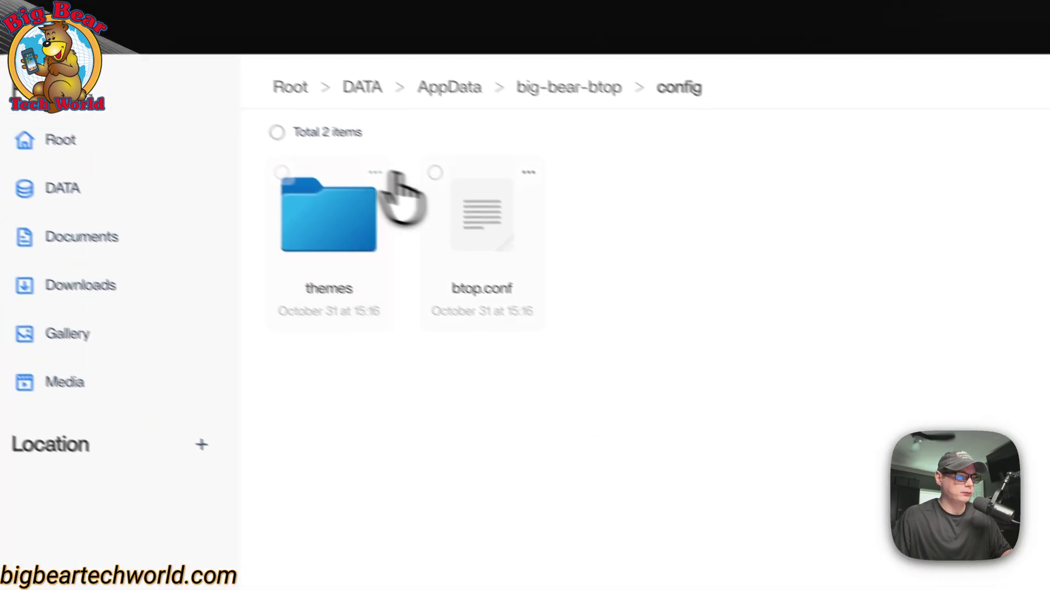
left_click(223, 144)
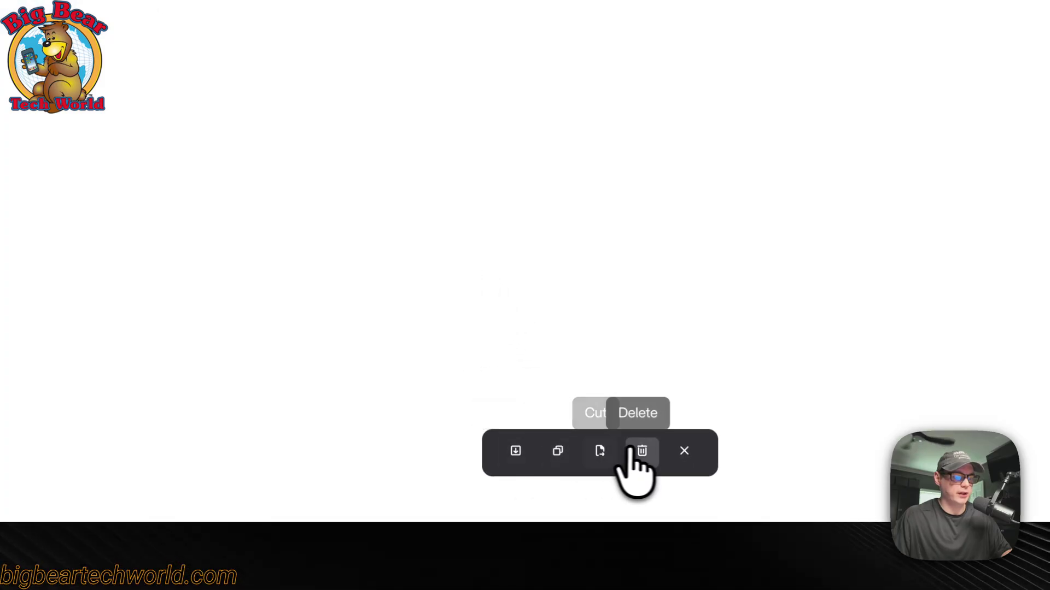
left_click(684, 451)
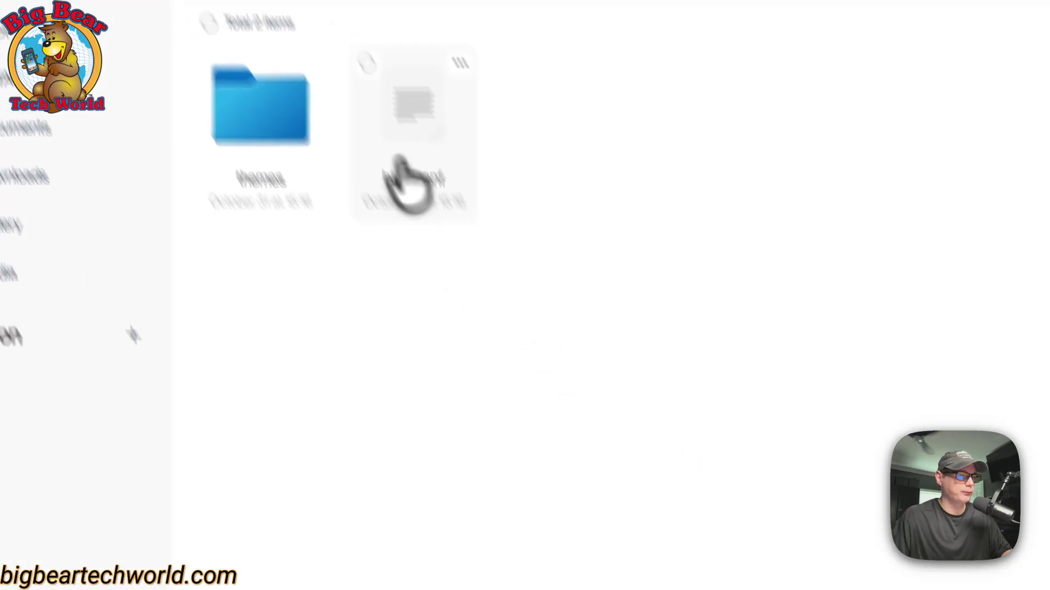
left_click(558, 100)
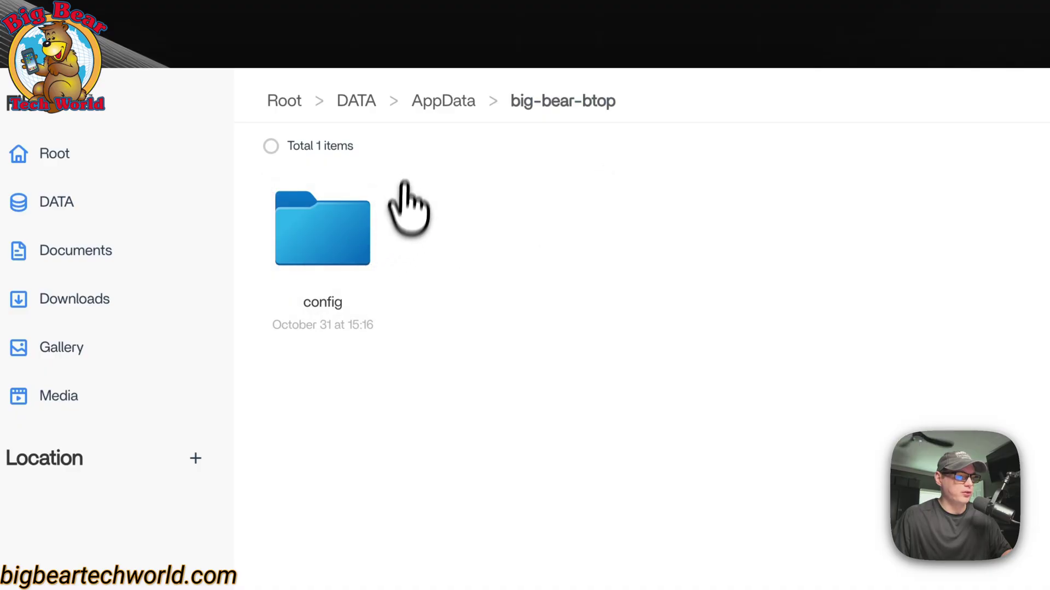
left_click(953, 99)
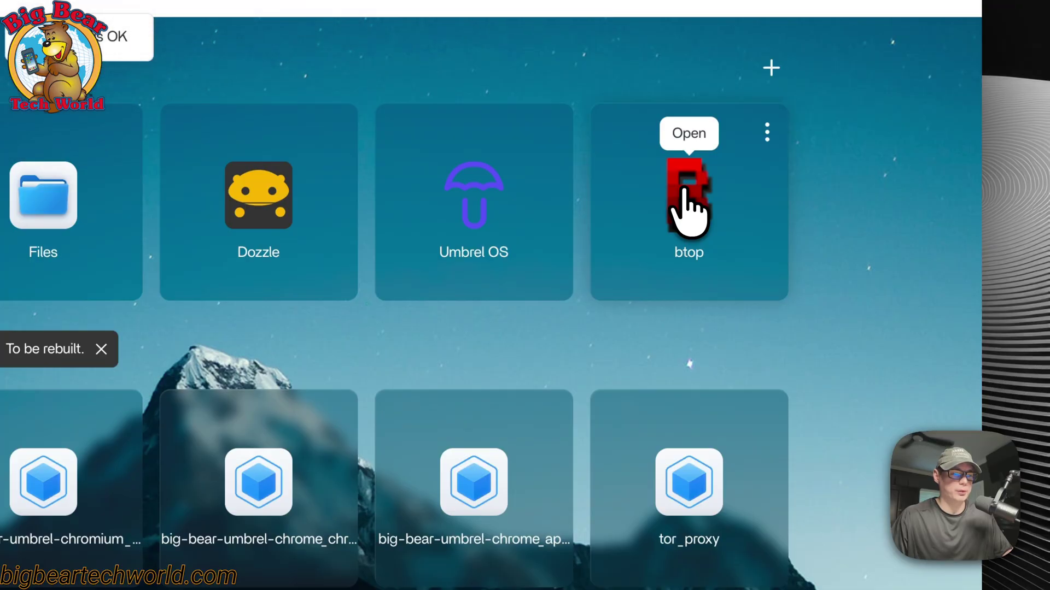
left_click(684, 191)
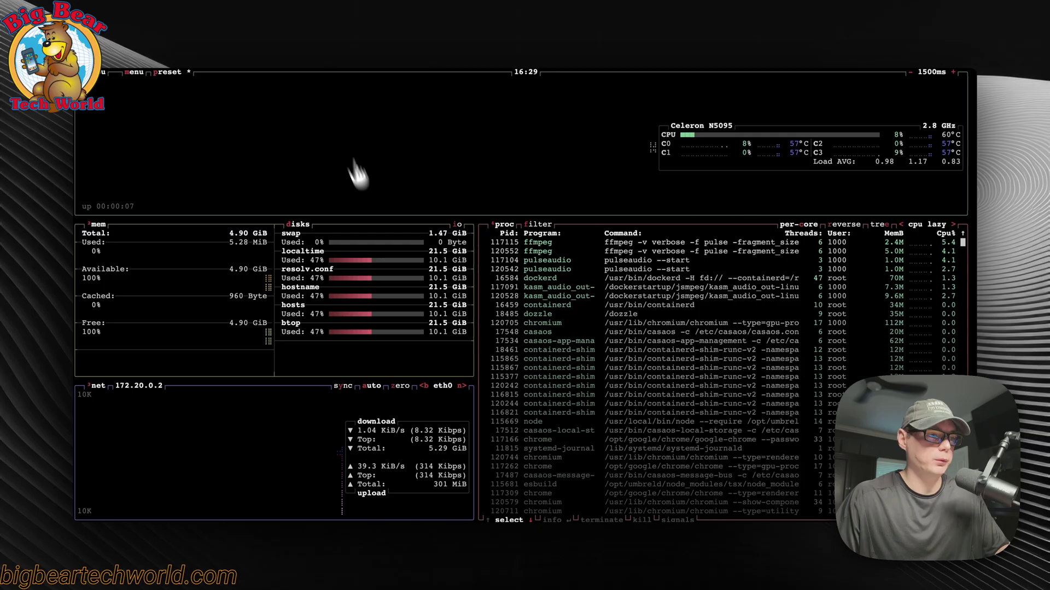
left_click(313, 35)
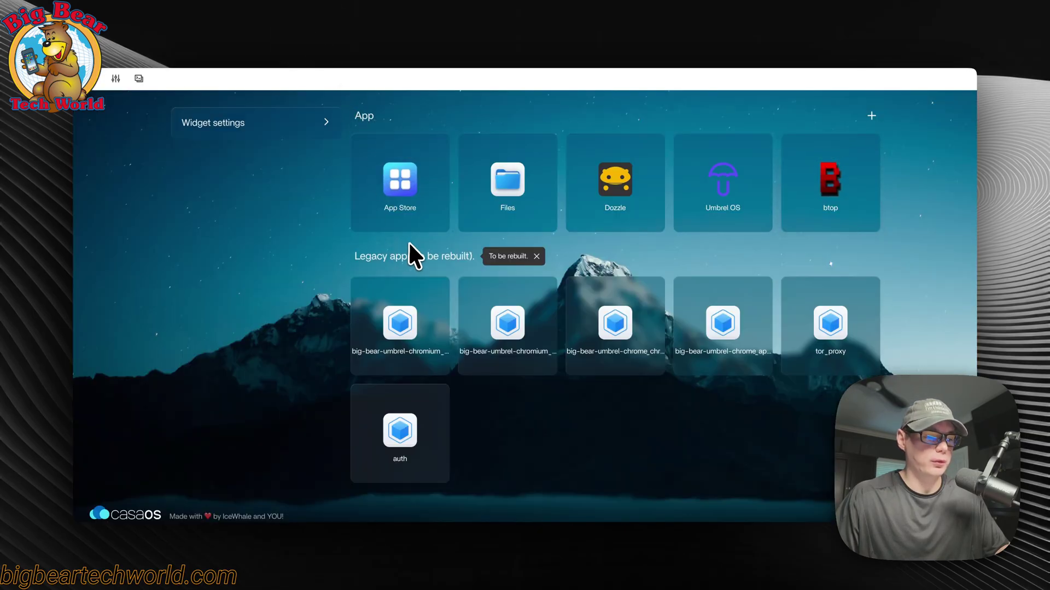